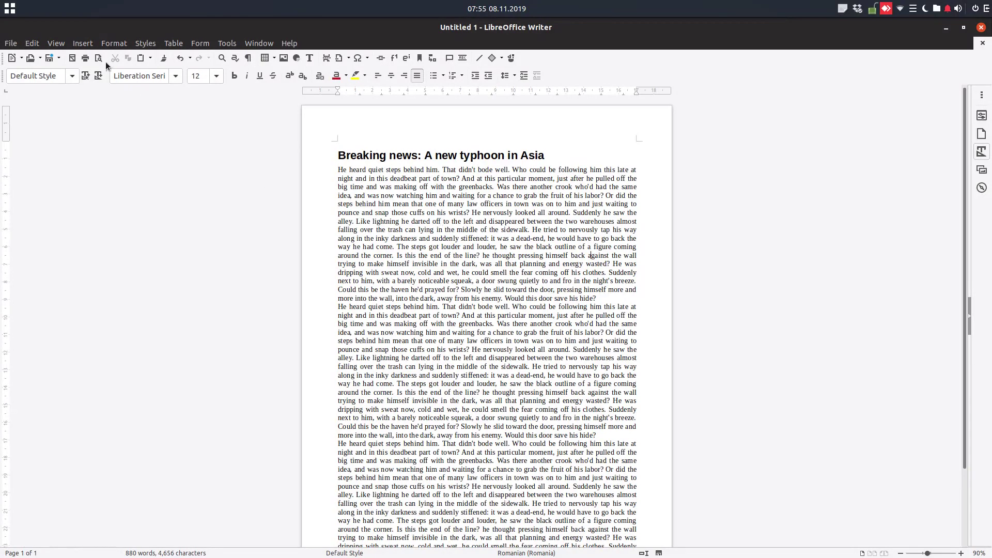
# Draw an empty frame over the right side of the first paragraph, with text wrapping beside it
pyautogui.click(82, 43)
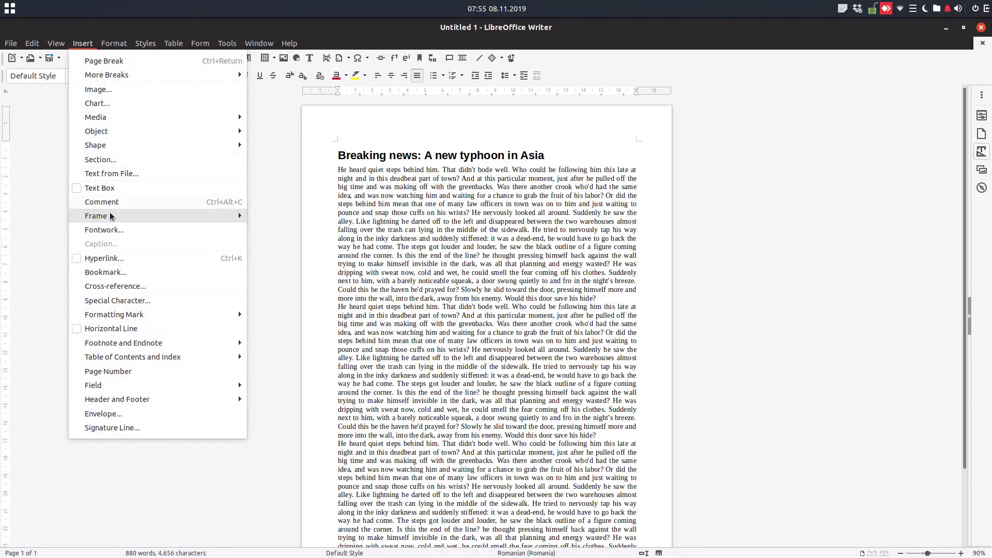
pyautogui.click(525, 197)
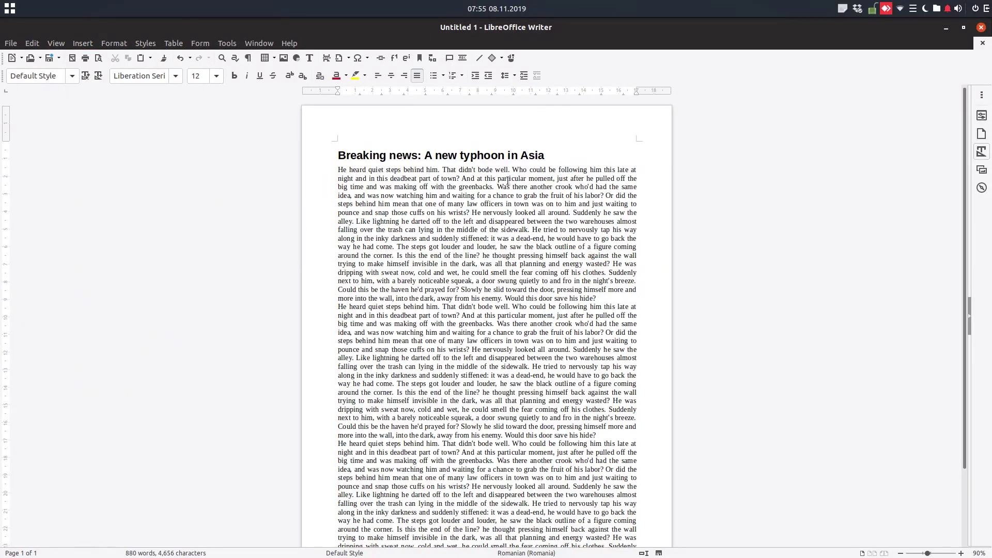
pyautogui.click(85, 44)
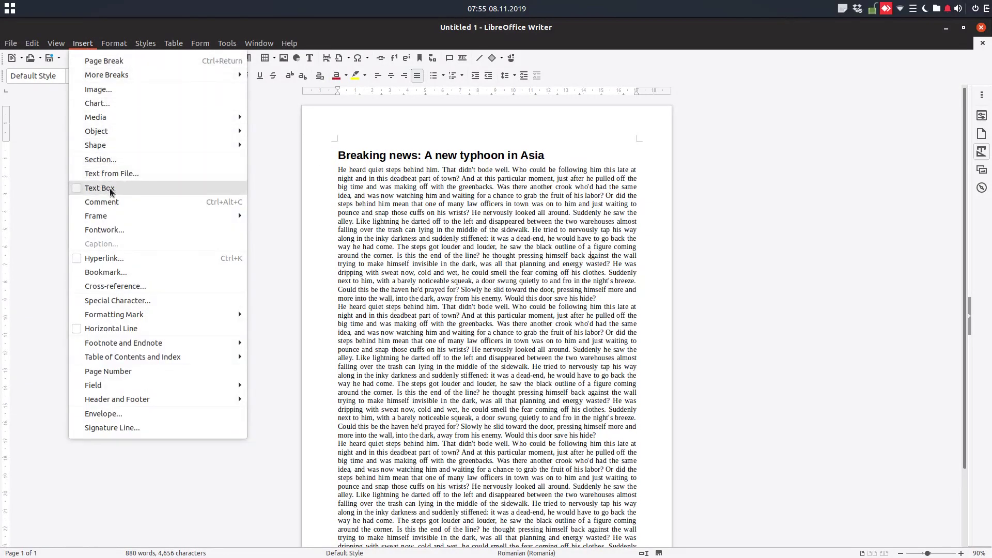
pyautogui.moveTo(213, 217)
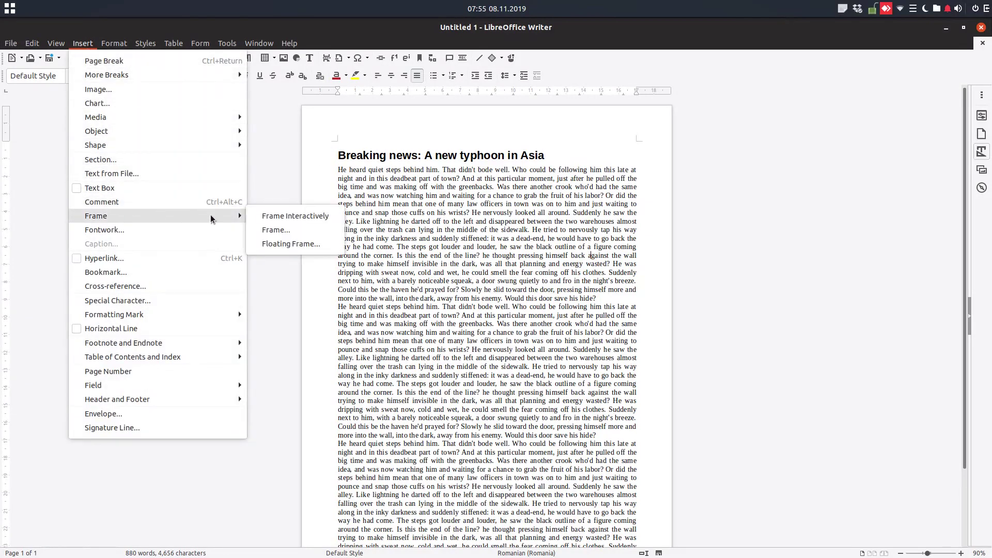
pyautogui.click(275, 216)
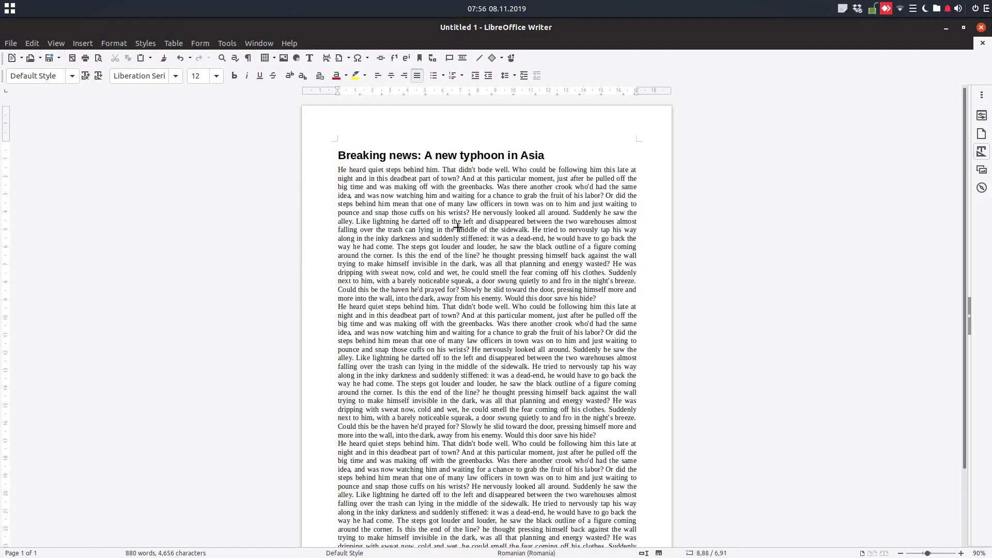
pyautogui.moveTo(447, 228); pyautogui.dragTo(643, 346)
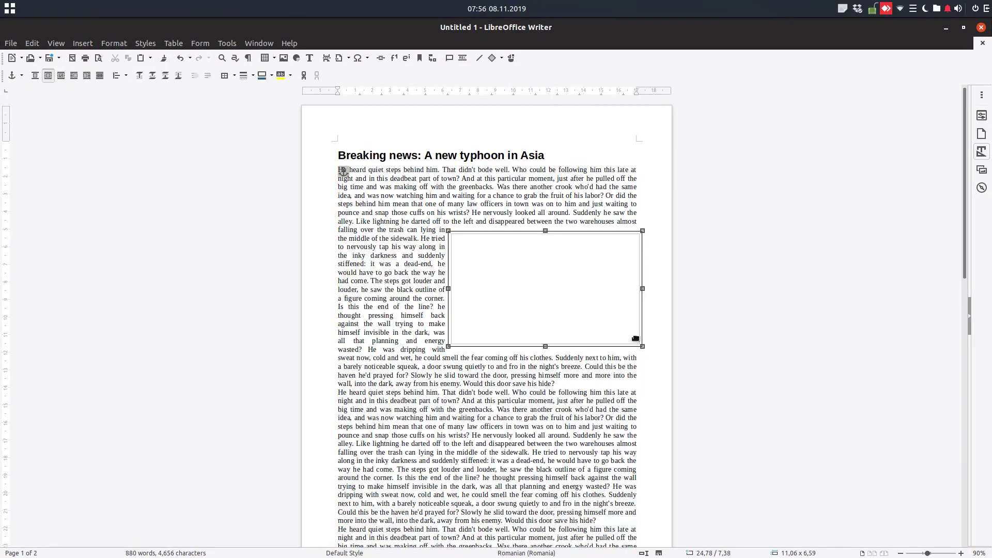
pyautogui.click(506, 263)
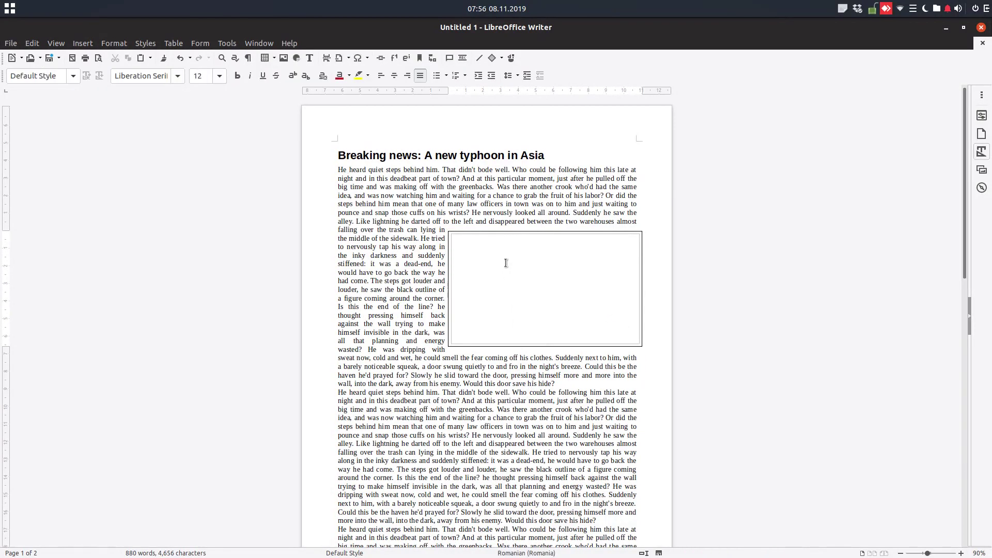
pyautogui.press('Escape')
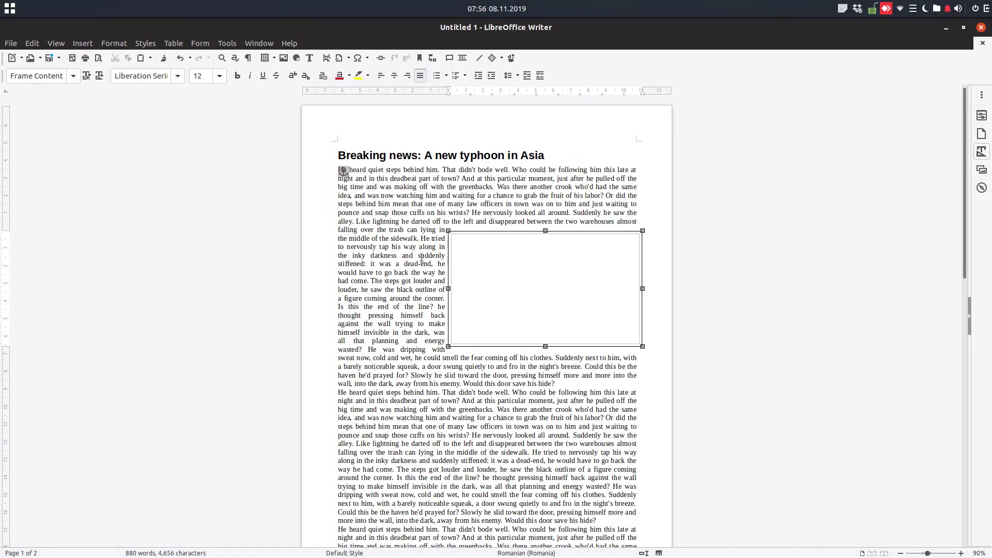
pyautogui.click(399, 257)
pyautogui.click(496, 248)
# Insert descărcare.jpeg from Descărcări into the frame and enlarge it to nearly fill it
pyautogui.click(83, 43)
pyautogui.click(92, 90)
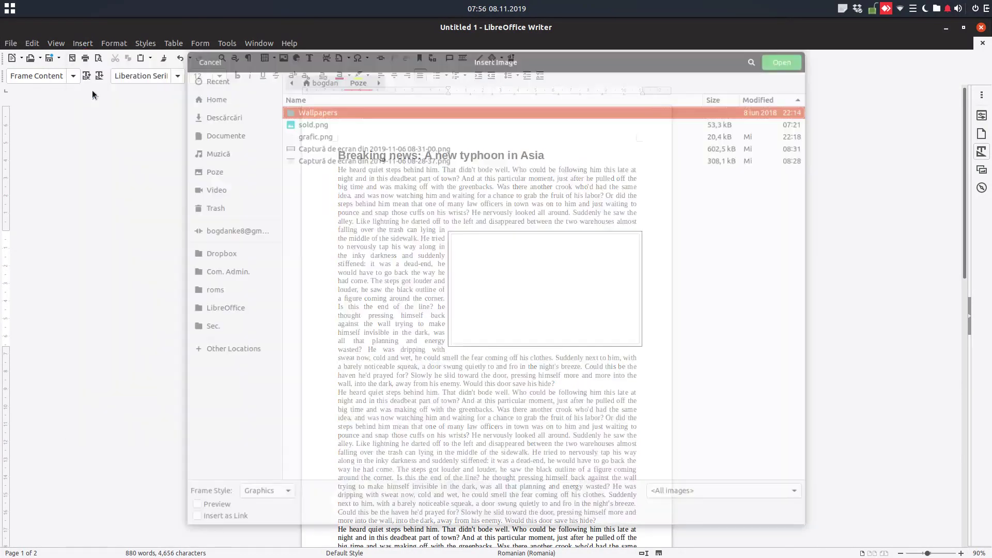
pyautogui.click(249, 116)
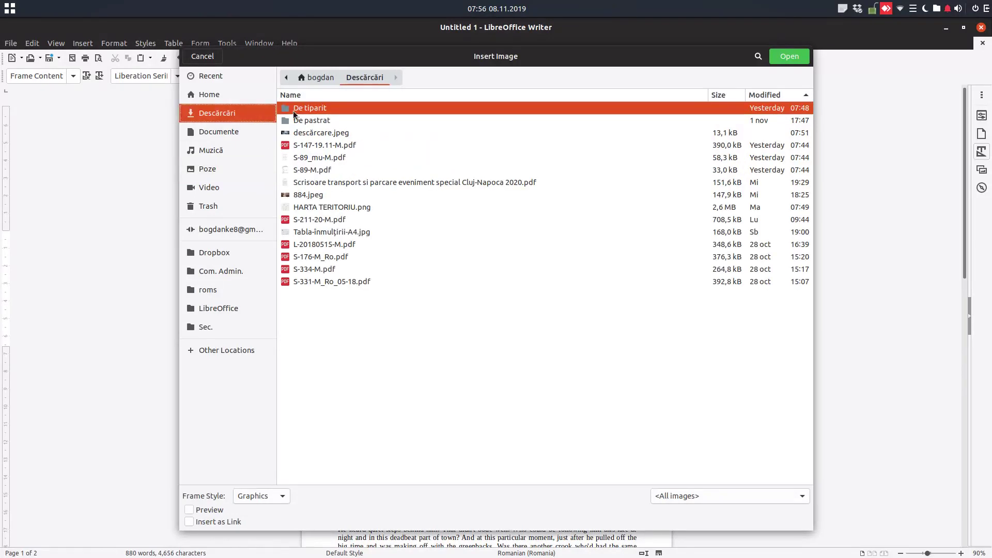
pyautogui.doubleClick(307, 132)
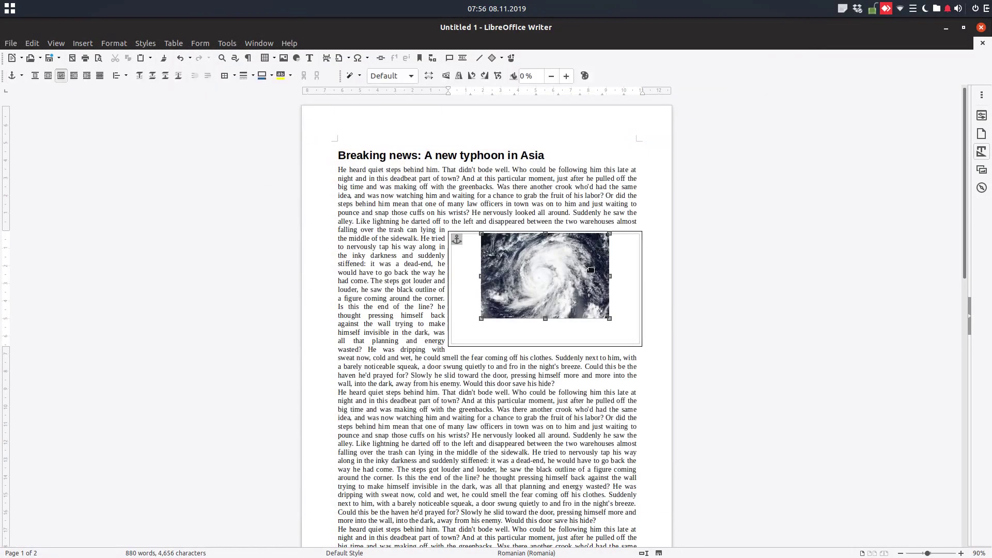
pyautogui.moveTo(481, 319); pyautogui.dragTo(457, 342)
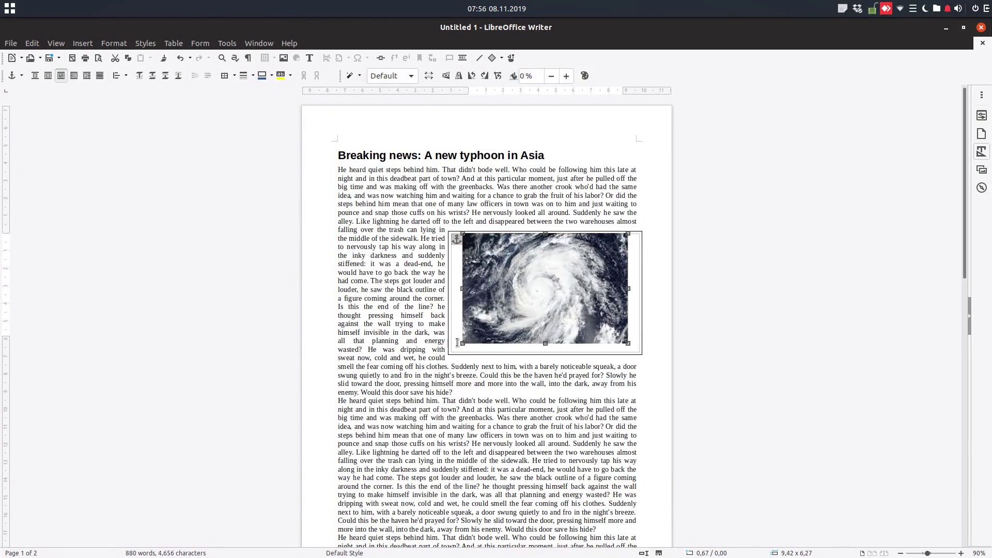
pyautogui.click(409, 281)
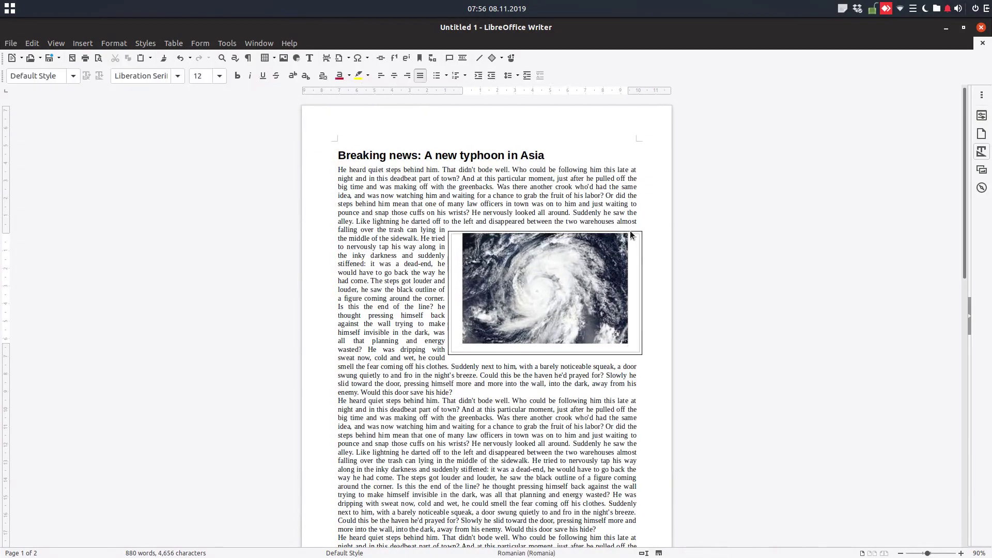
# Check both pages in Print Preview, then return to editing
pyautogui.hotkey('ctrl', 'shift', 'o')
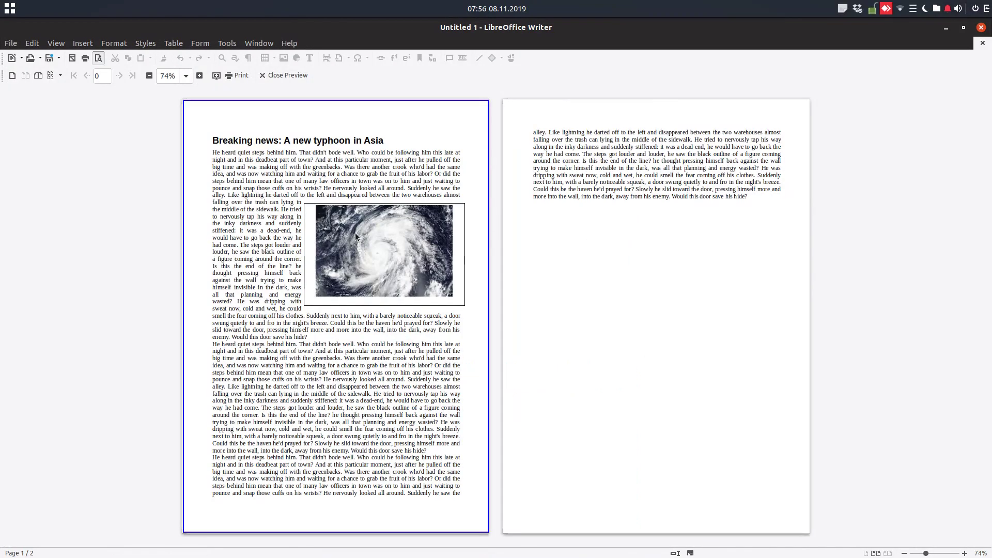
pyautogui.scroll(5, 355, 232)
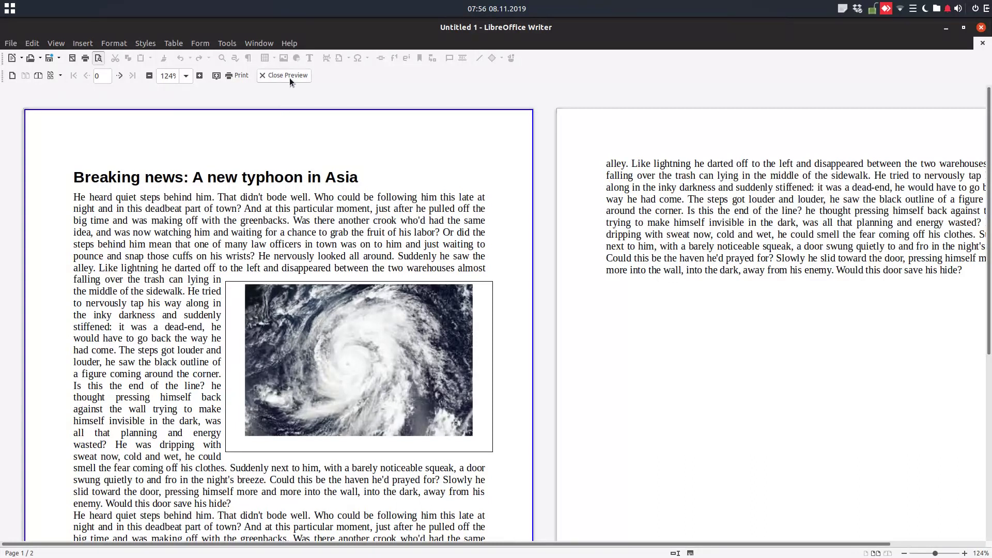
pyautogui.hotkey('ctrl', 'shift', 'o')
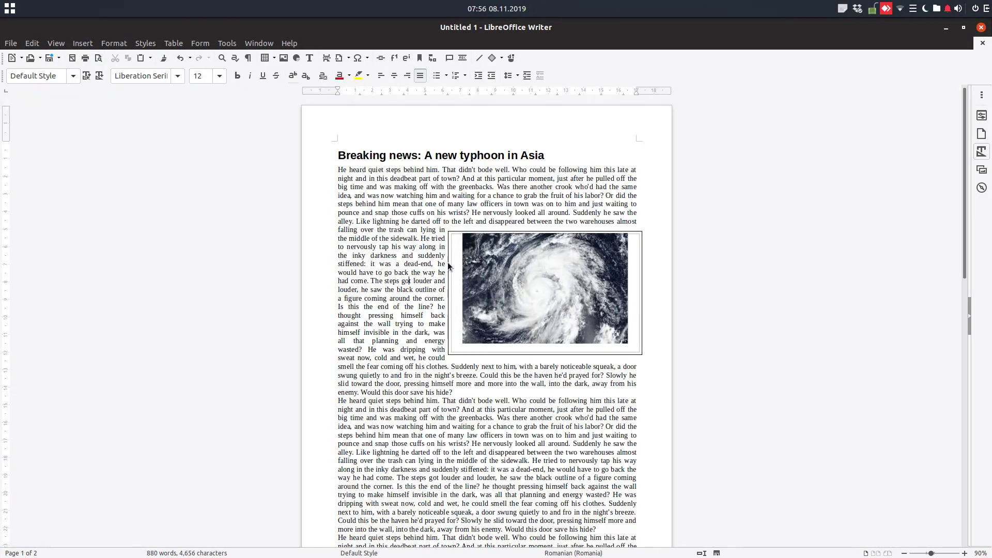
# Anchor the typhoon image frame to the page instead of the paragraph
pyautogui.click(450, 267)
pyautogui.rightClick(451, 268)
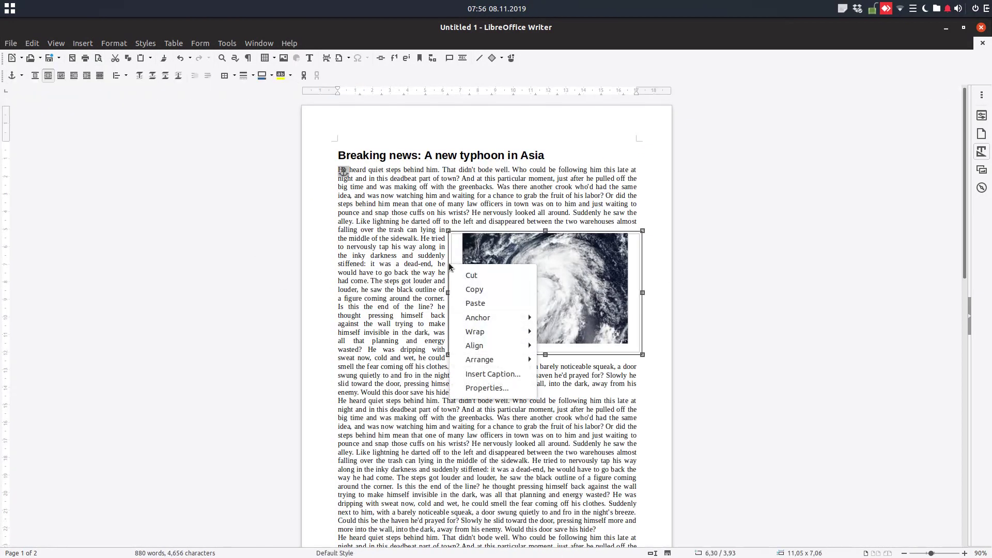
pyautogui.click(498, 388)
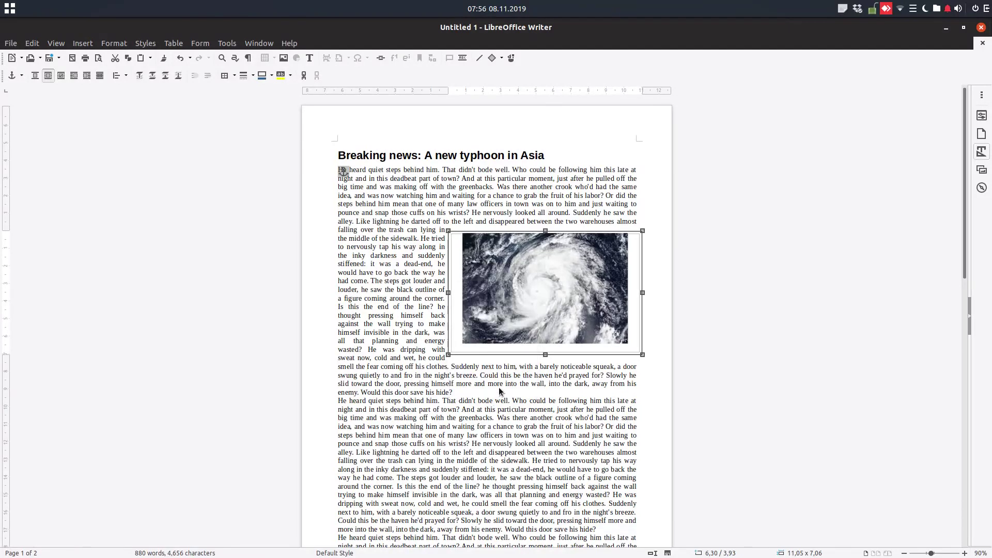
pyautogui.click(302, 162)
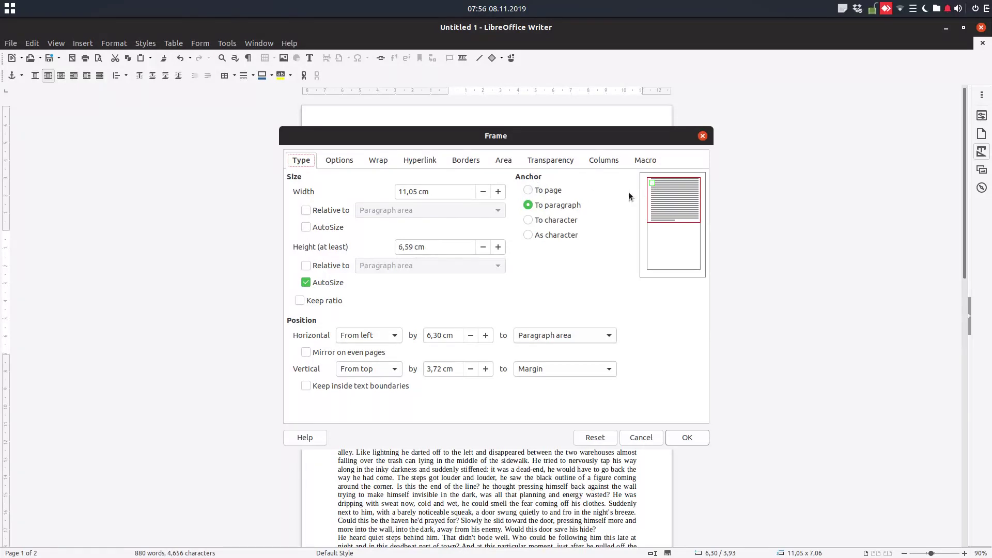
pyautogui.click(554, 191)
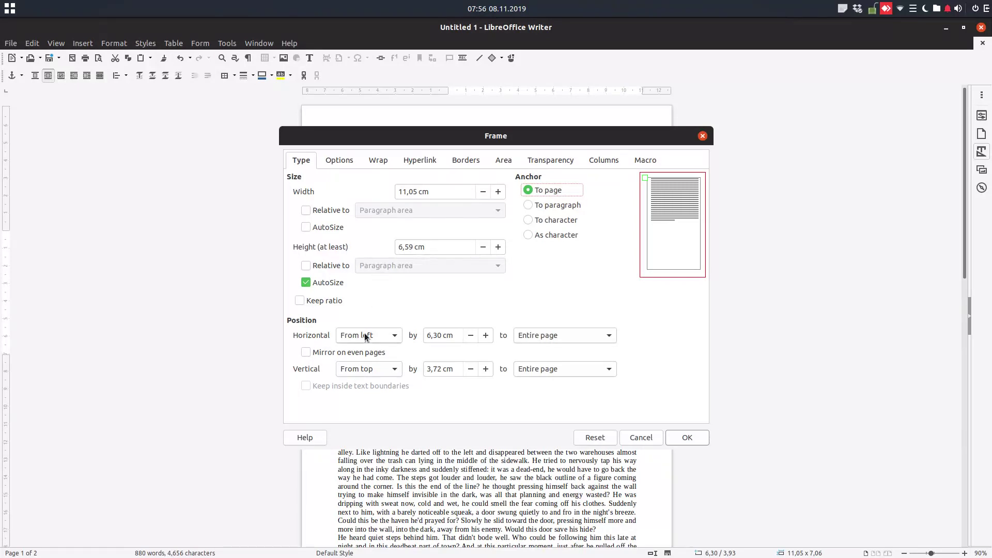
# Set the frame's wrap spacing to 1,00 cm on every side
pyautogui.click(339, 166)
pyautogui.click(375, 162)
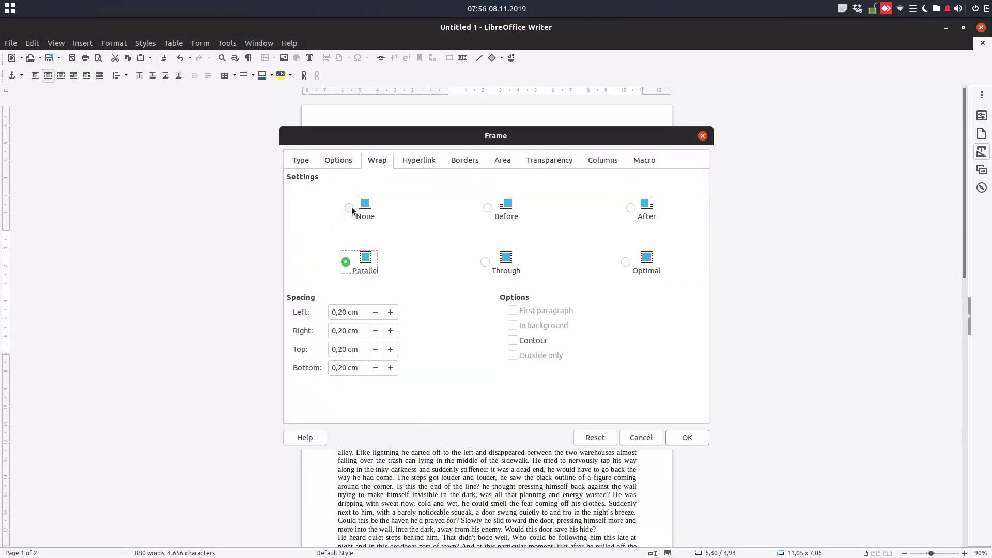
pyautogui.tripleClick(364, 313)
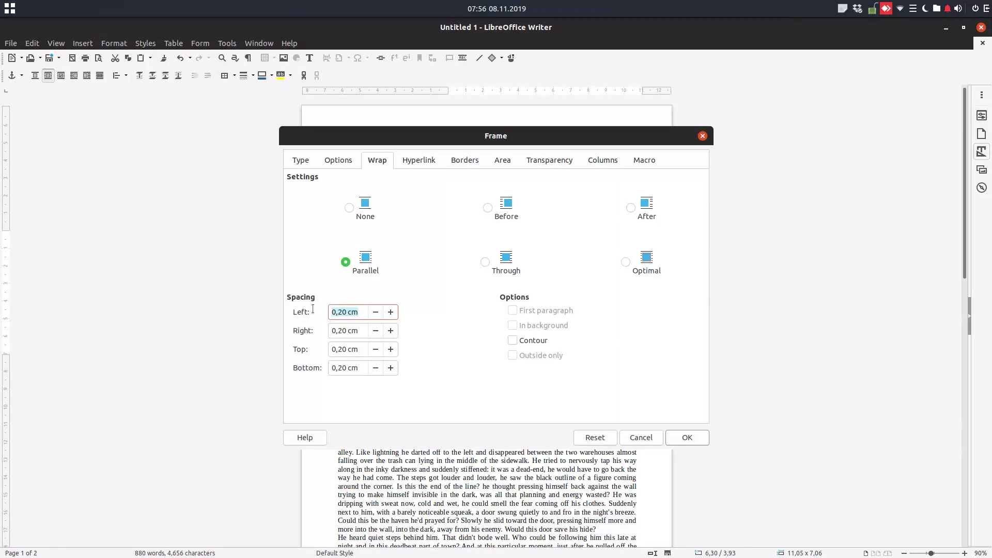
pyautogui.write('1')
pyautogui.press('Tab')
pyautogui.write('1')
pyautogui.press('Tab')
pyautogui.write('1')
pyautogui.press('Tab')
pyautogui.write('1')
pyautogui.press('Tab')
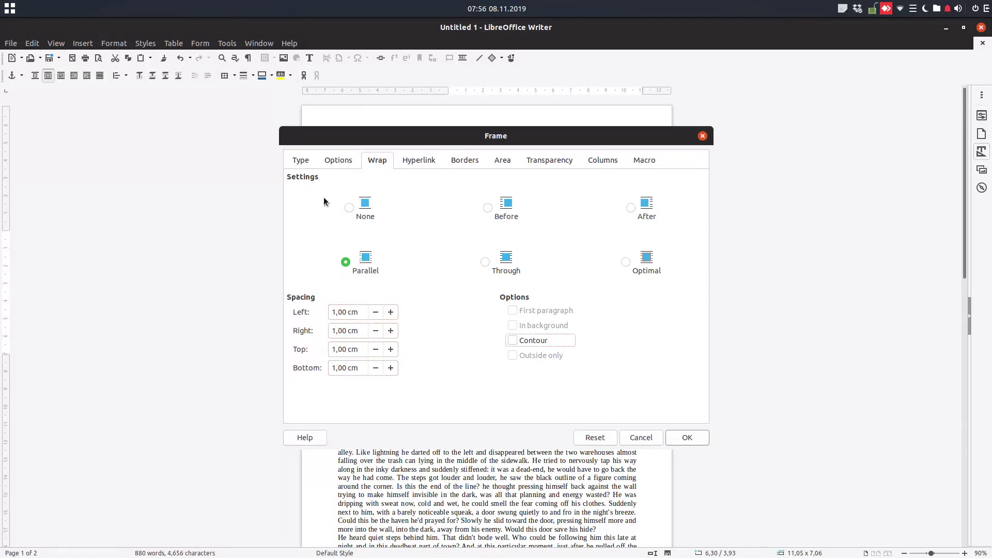
# Remove all border lines from the frame and apply the changes
pyautogui.click(418, 161)
pyautogui.click(457, 160)
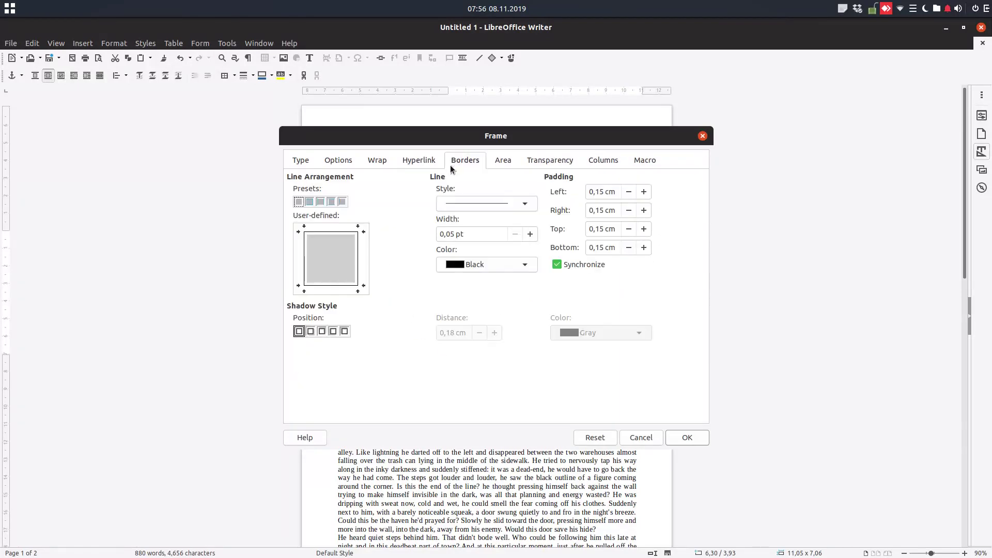
pyautogui.click(298, 203)
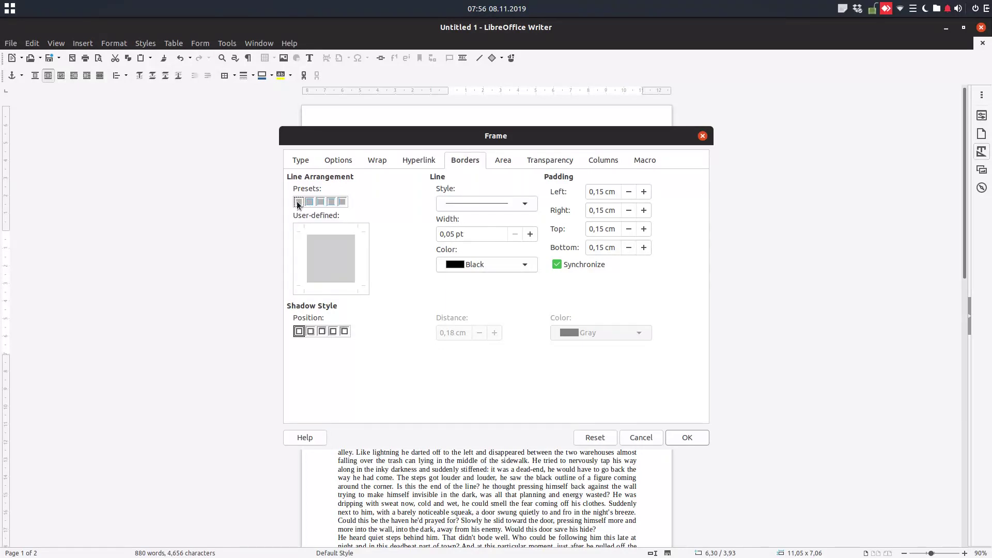
pyautogui.click(678, 439)
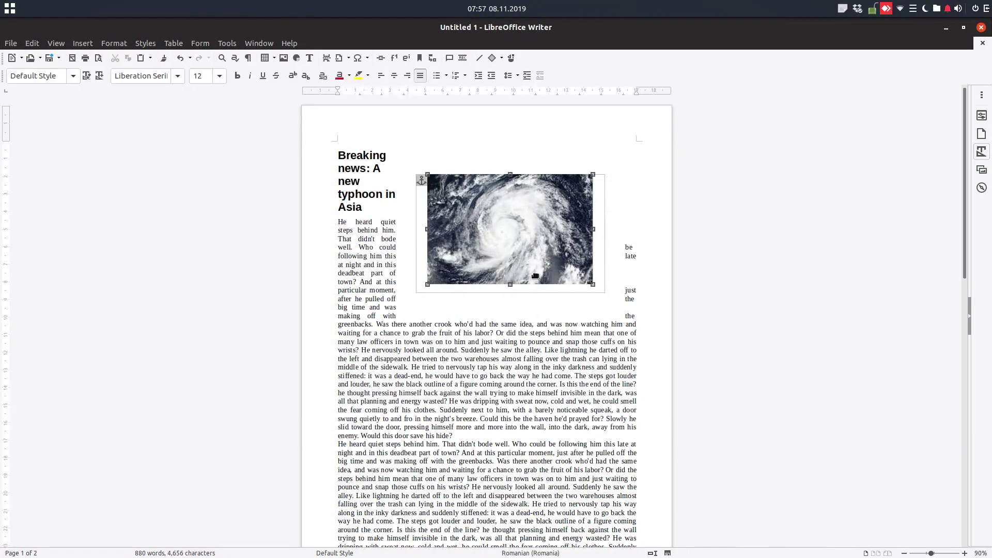
# Move the image frame down beside the first paragraph
pyautogui.click(539, 292)
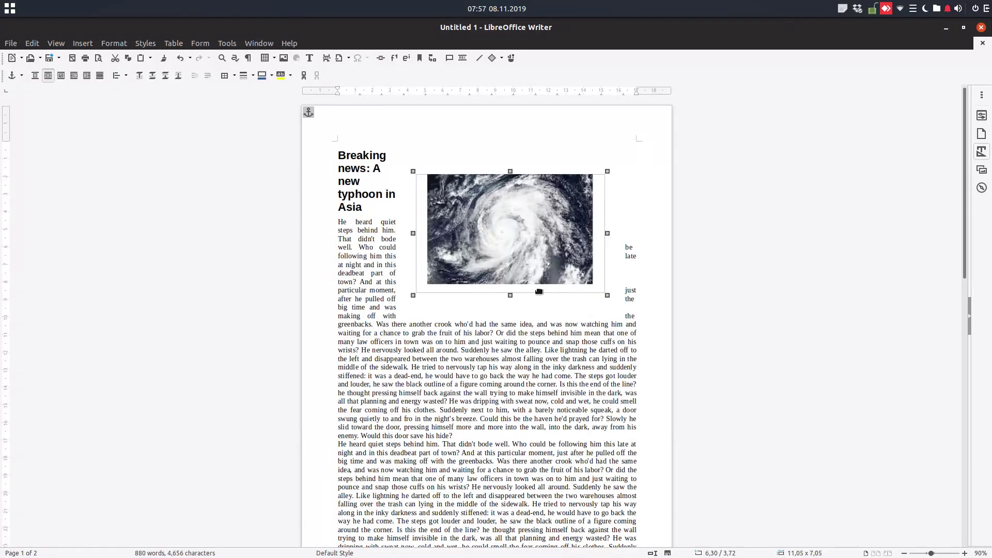
pyautogui.moveTo(539, 291); pyautogui.dragTo(574, 355)
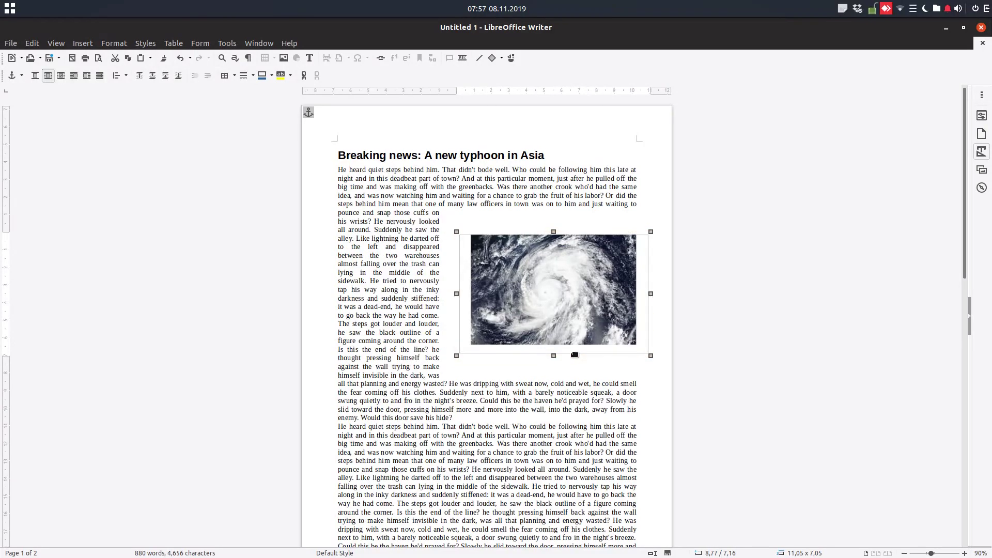
pyautogui.click(568, 383)
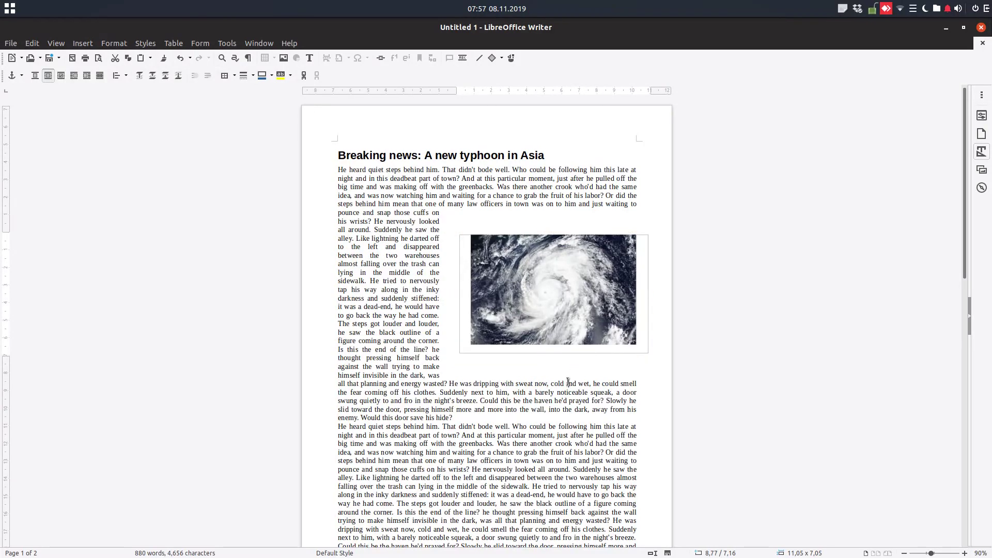
# Enlarge the typhoon image slightly and shift it a little to the left
pyautogui.click(634, 244)
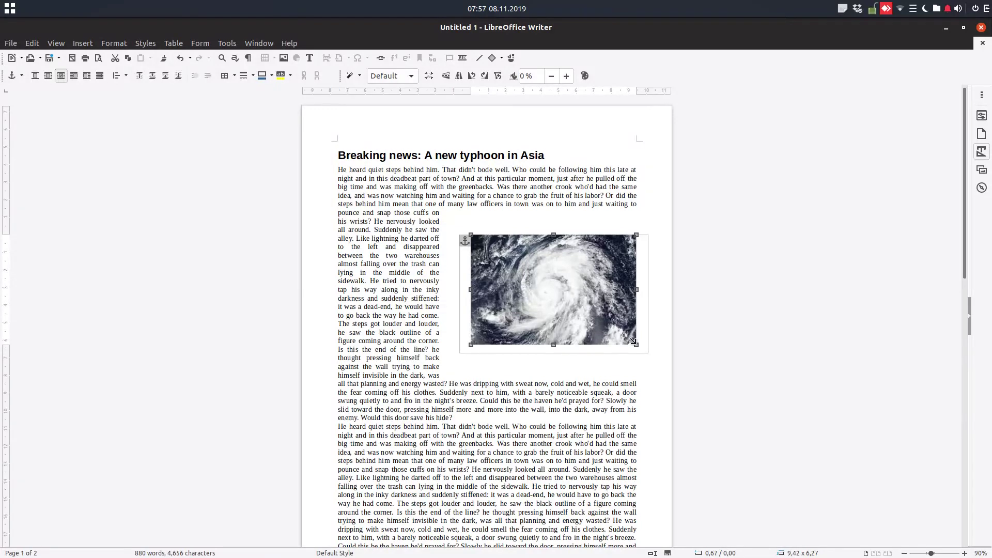
pyautogui.moveTo(636, 343); pyautogui.dragTo(644, 354)
pyautogui.click(621, 374)
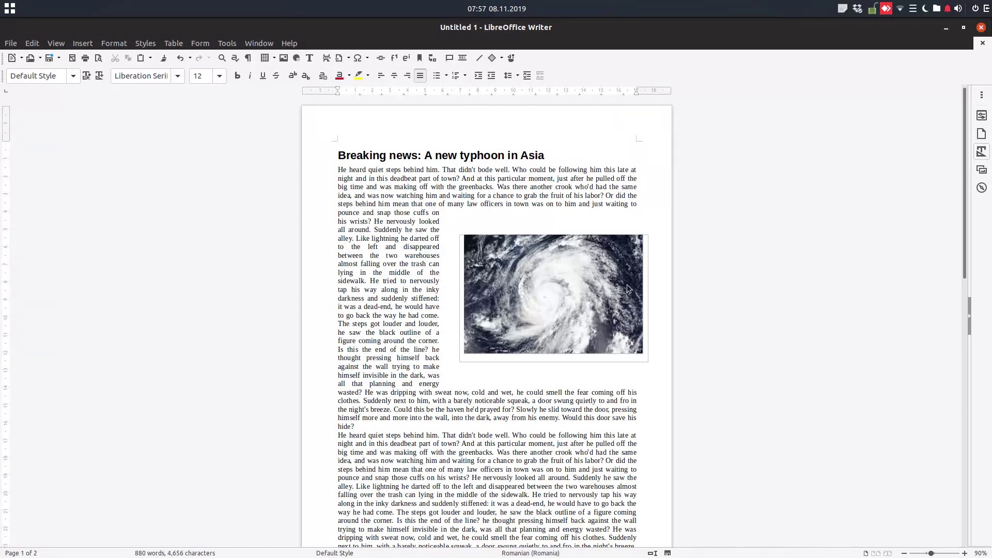
pyautogui.click(615, 363)
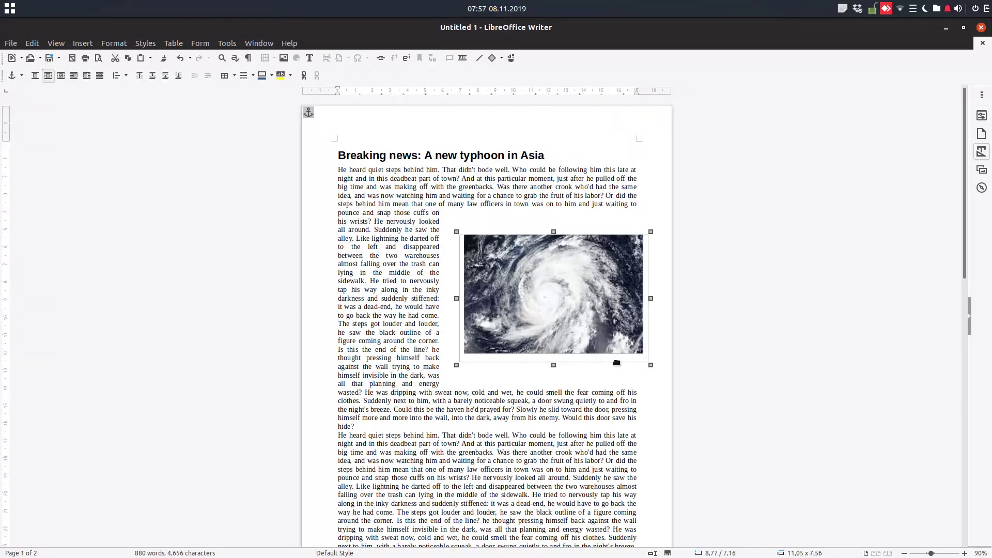
pyautogui.moveTo(615, 363); pyautogui.dragTo(610, 361)
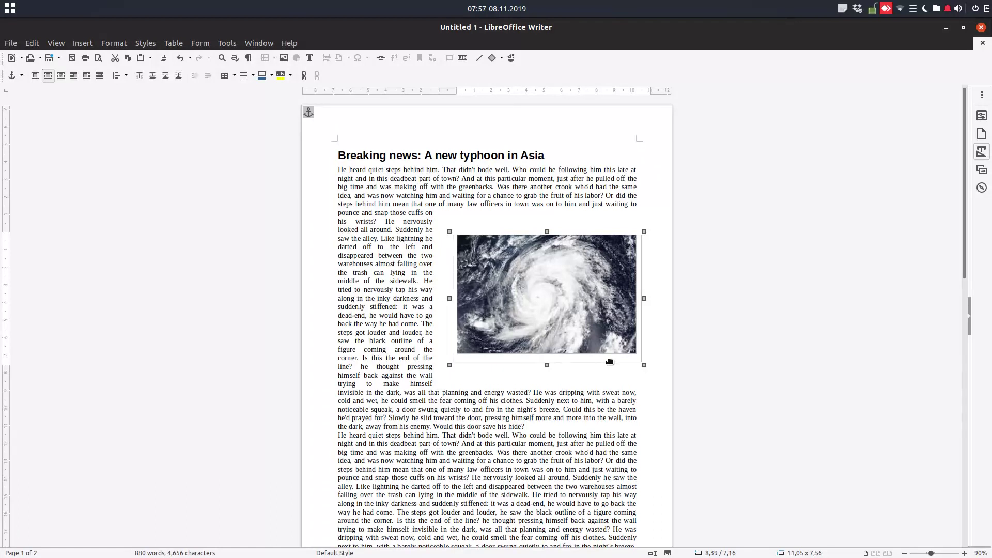
pyautogui.click(597, 382)
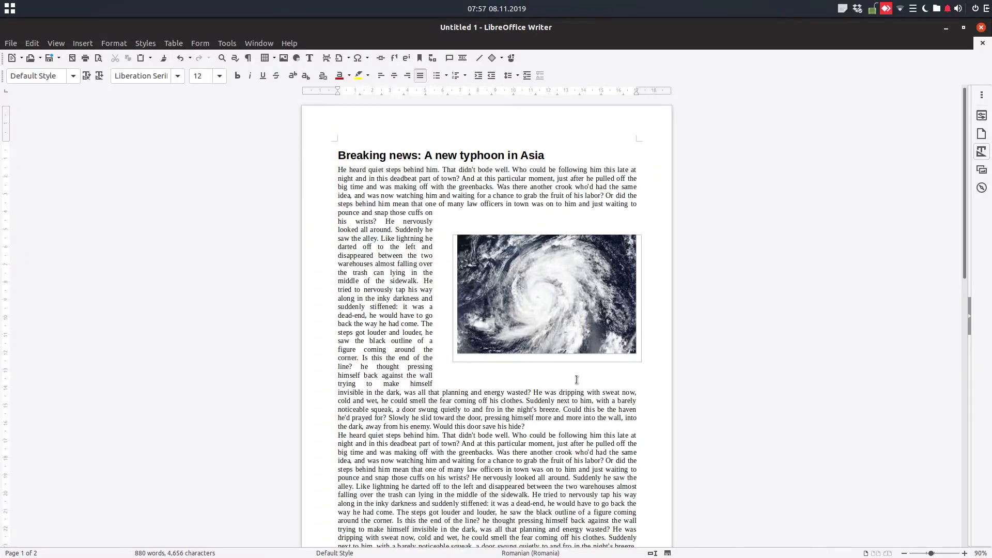
pyautogui.scroll(-3, 241, 379)
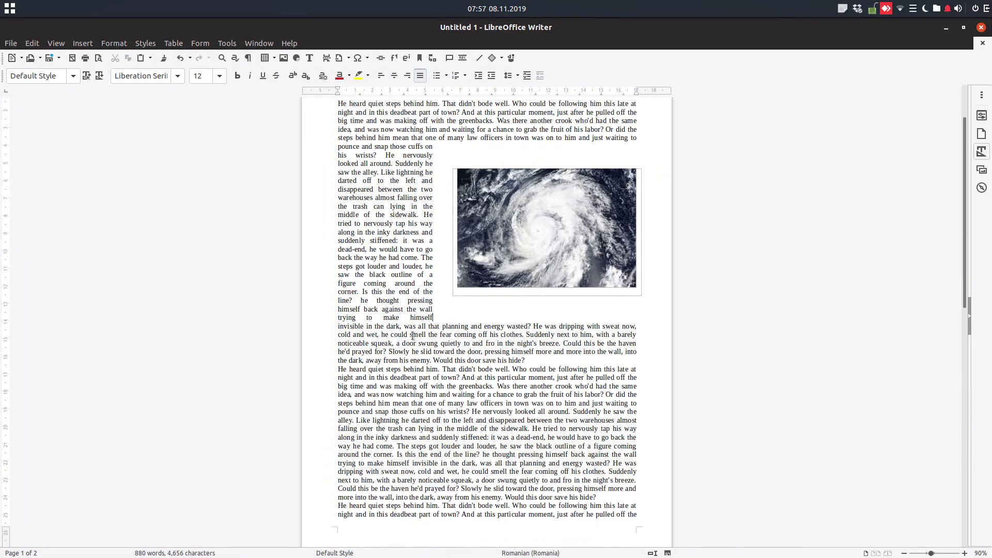
pyautogui.scroll(3, 426, 338)
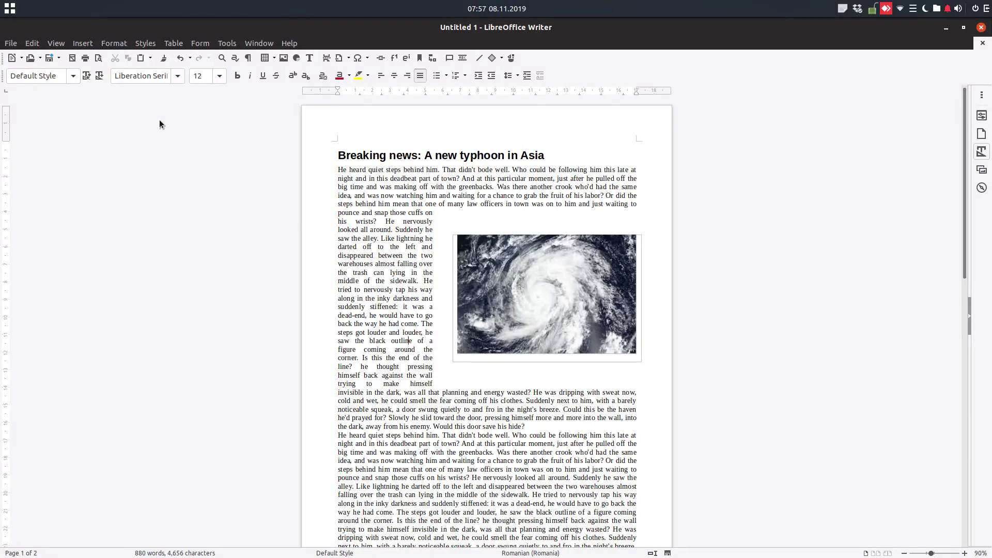
# Insert a small 2,00 cm-wide empty frame and drag it to the left margin below the image
pyautogui.click(83, 44)
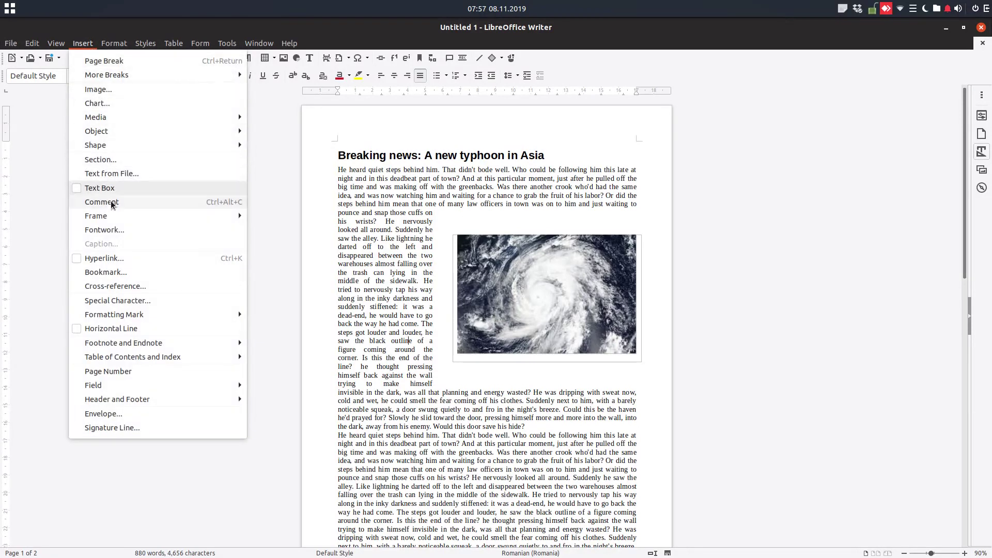
pyautogui.moveTo(111, 215)
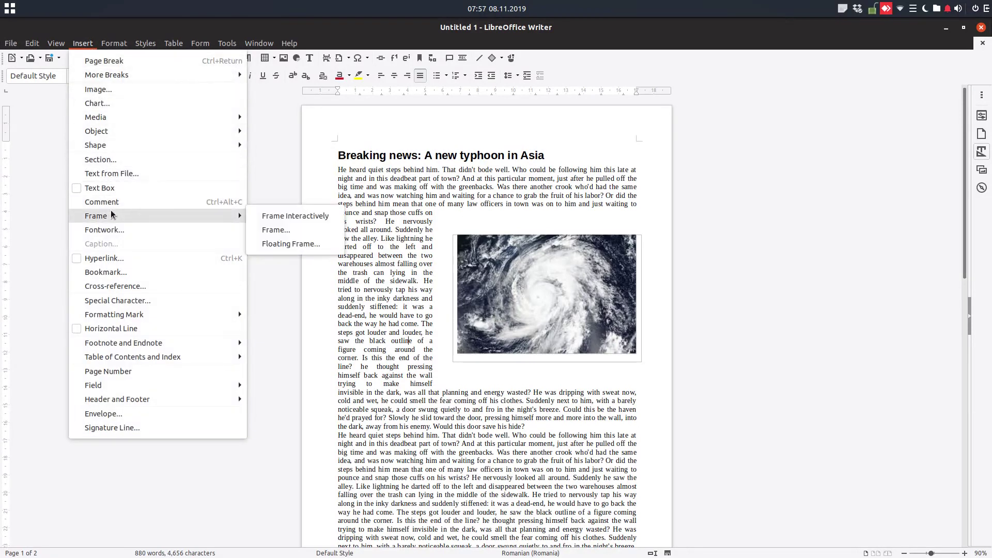
pyautogui.click(270, 231)
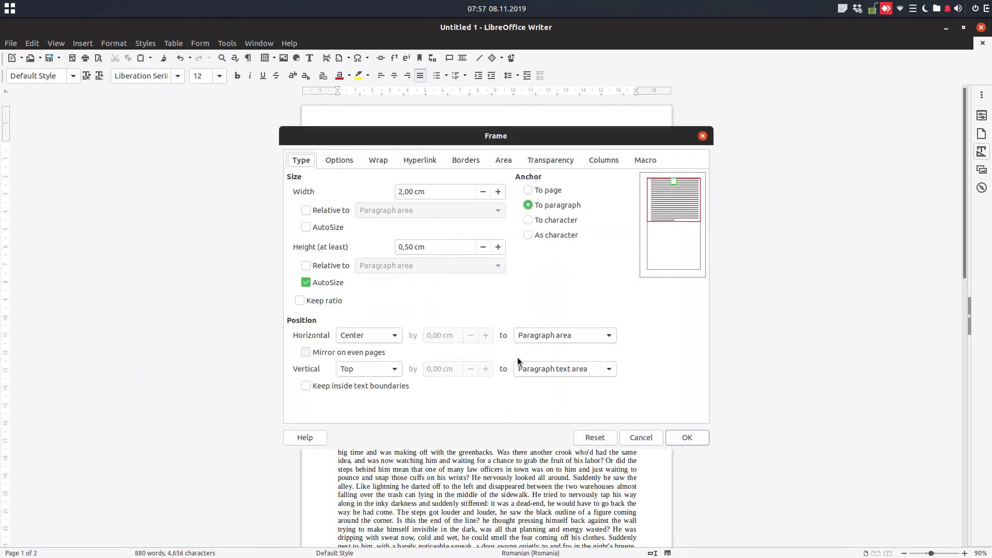
pyautogui.click(687, 435)
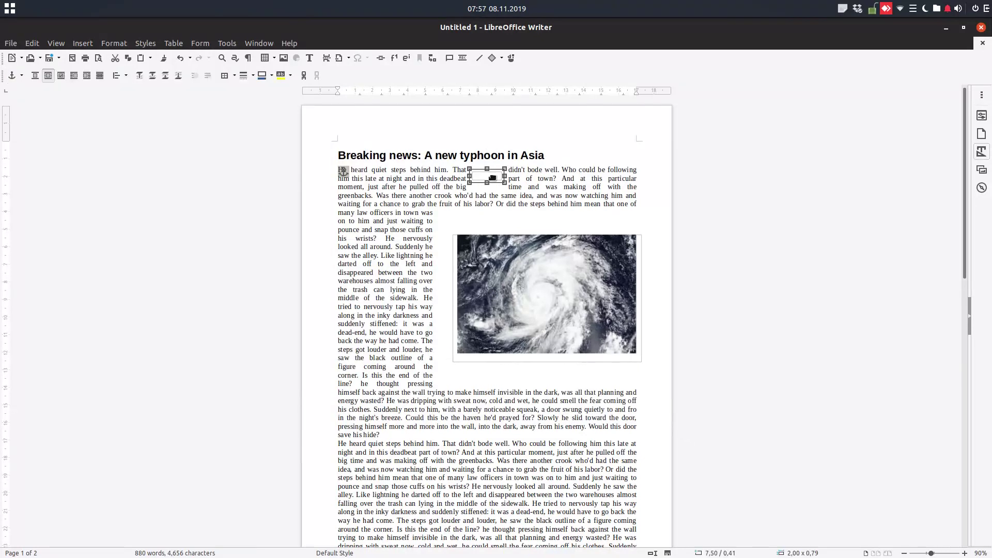
pyautogui.moveTo(493, 178); pyautogui.dragTo(356, 418)
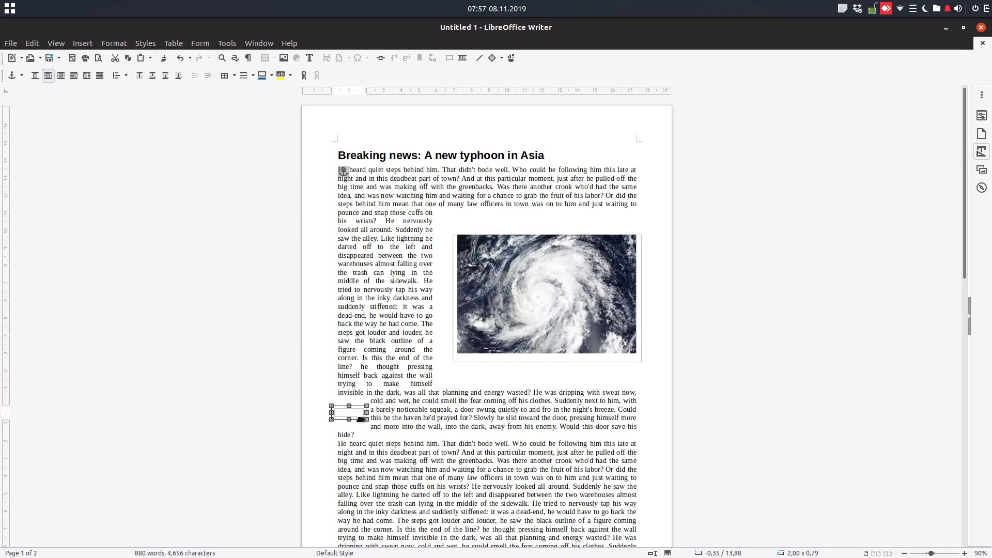
# Size the empty frame to 5 cm wide by 3 cm high
pyautogui.rightClick(358, 417)
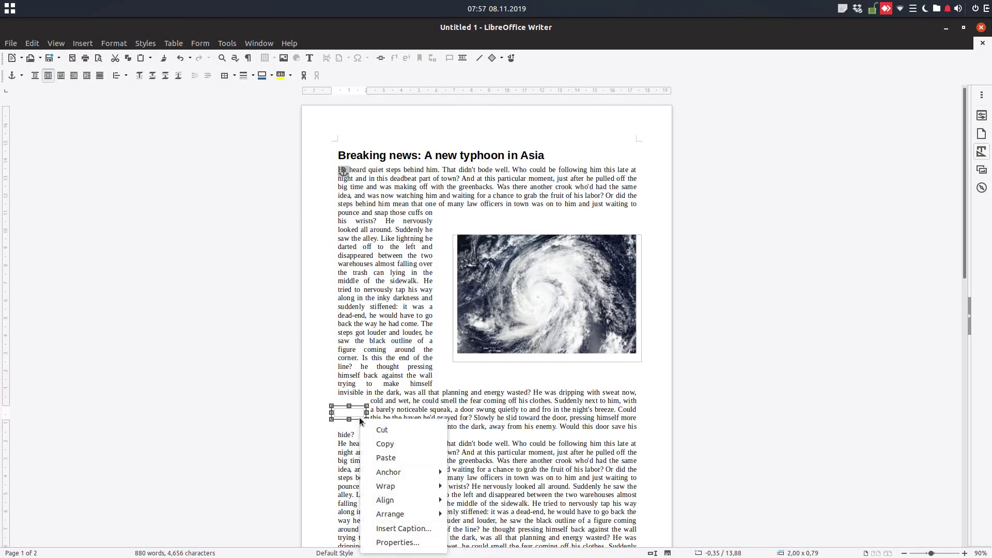
pyautogui.click(406, 528)
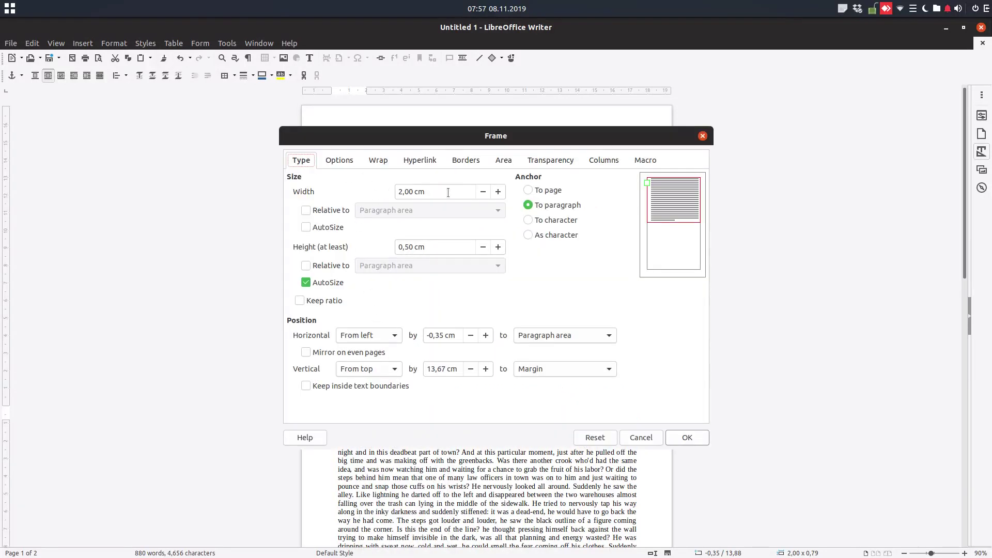
pyautogui.tripleClick(448, 192)
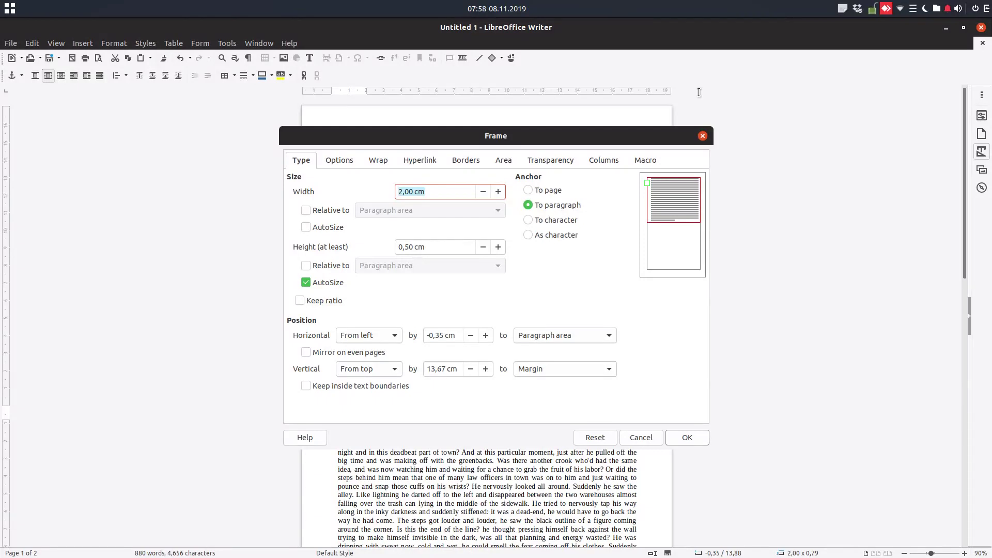
pyautogui.write('5')
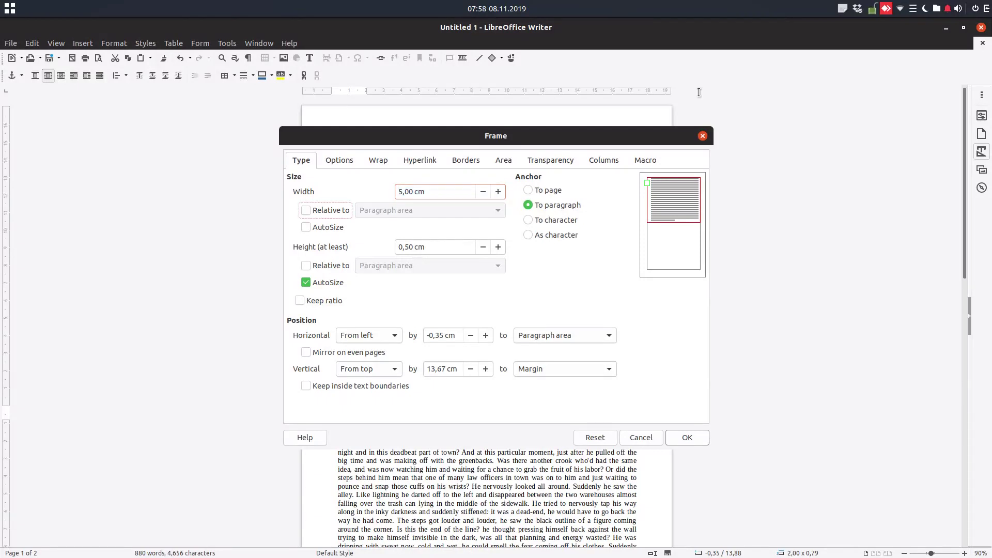
pyautogui.press('Tab')
pyautogui.press('Tab')
pyautogui.press('Tab')
pyautogui.write('3')
pyautogui.press('Tab')
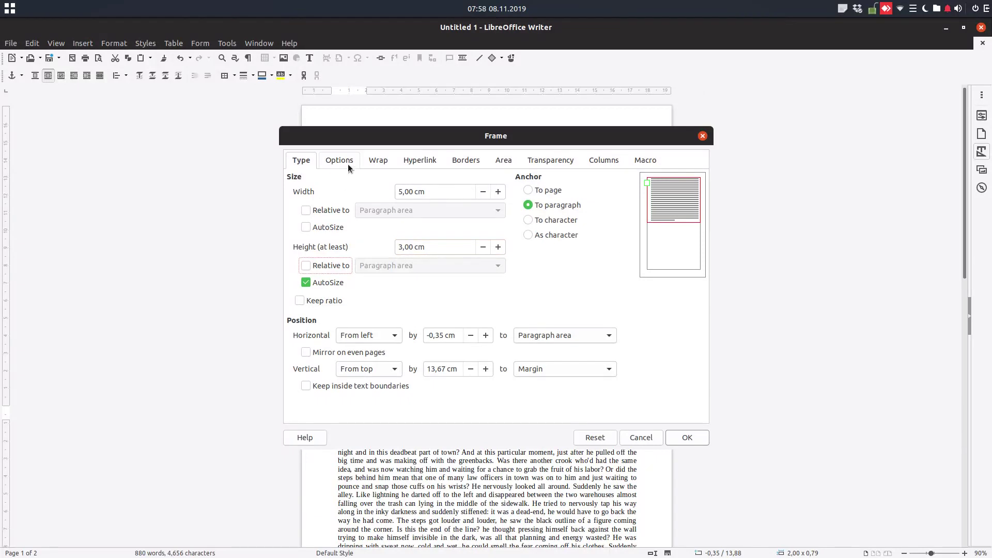
# Anchor the frame to the page and remove all its borders
pyautogui.click(547, 190)
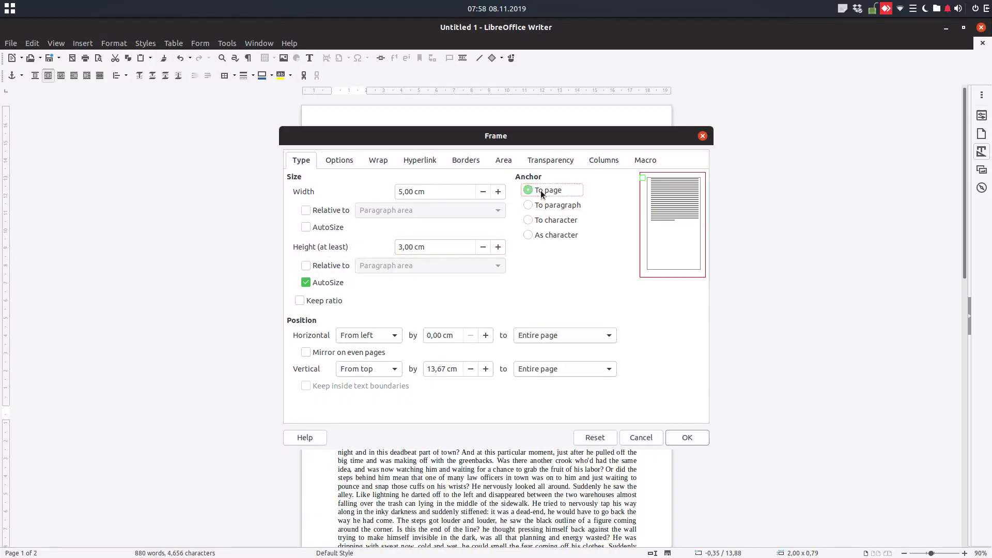
pyautogui.click(346, 162)
pyautogui.click(368, 165)
pyautogui.click(422, 163)
pyautogui.press('Right')
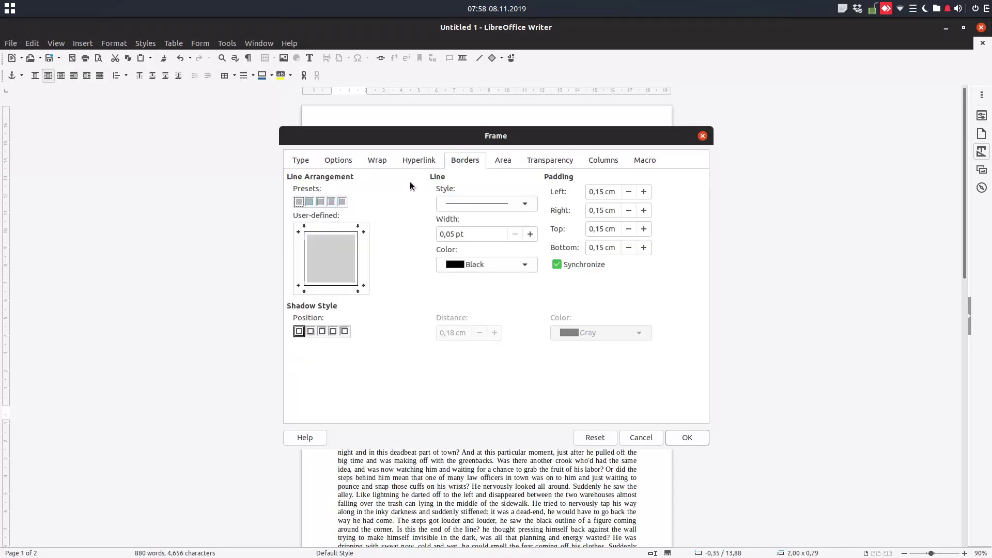
pyautogui.click(298, 202)
pyautogui.click(671, 437)
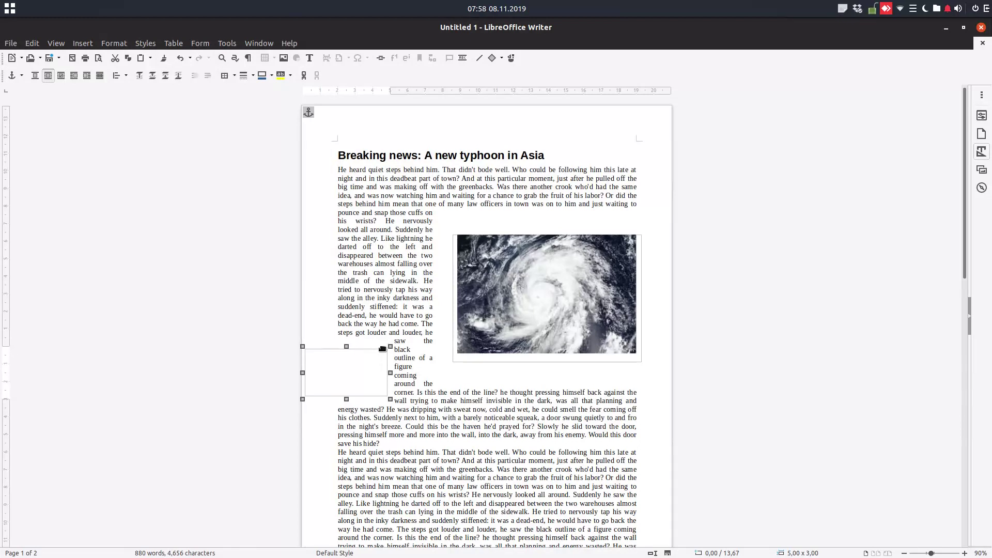
# Move the frame to the second paragraph's start and give it 1 cm wrap spacing
pyautogui.moveTo(387, 353); pyautogui.dragTo(417, 437)
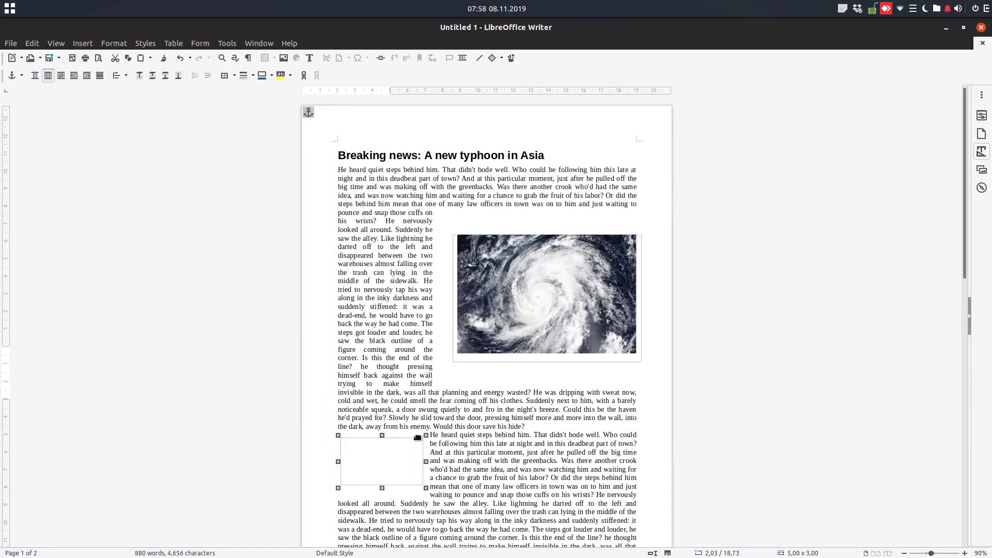
pyautogui.rightClick(415, 438)
pyautogui.click(425, 427)
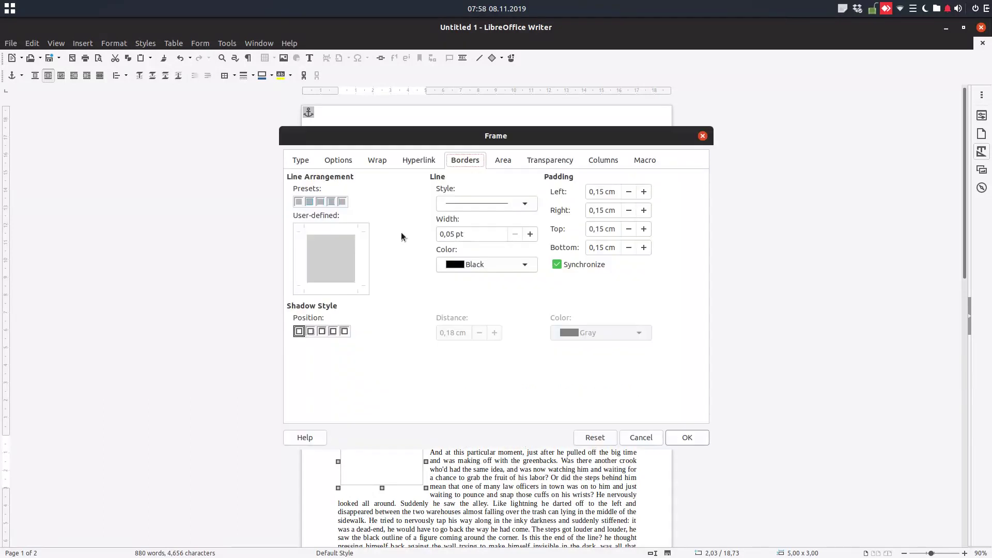
pyautogui.click(377, 160)
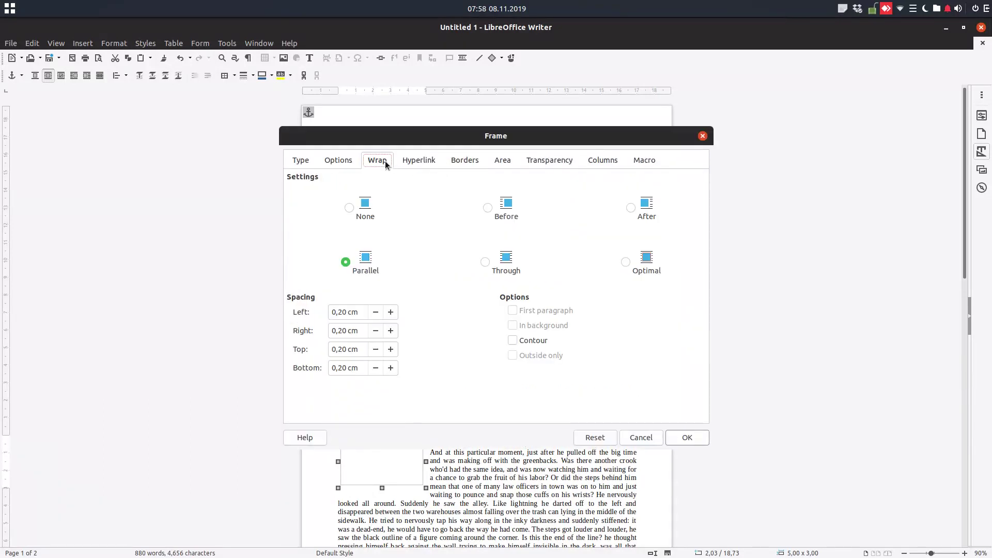
pyautogui.click(354, 312)
pyautogui.write('1')
pyautogui.press('Tab')
pyautogui.write('1')
pyautogui.press('Tab')
pyautogui.write('1')
pyautogui.press('Tab')
pyautogui.write('1')
pyautogui.press('Tab')
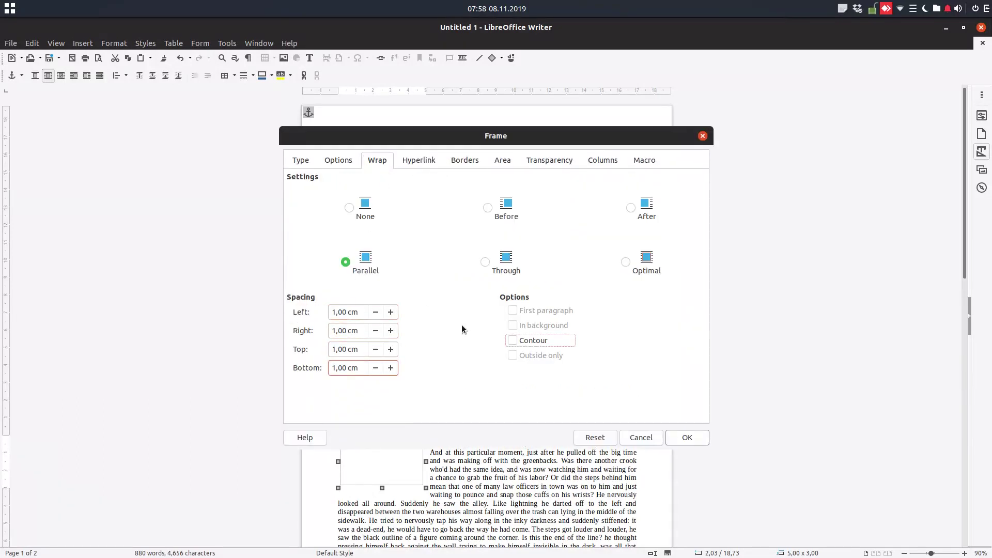
pyautogui.click(687, 437)
pyautogui.scroll(-3, 488, 390)
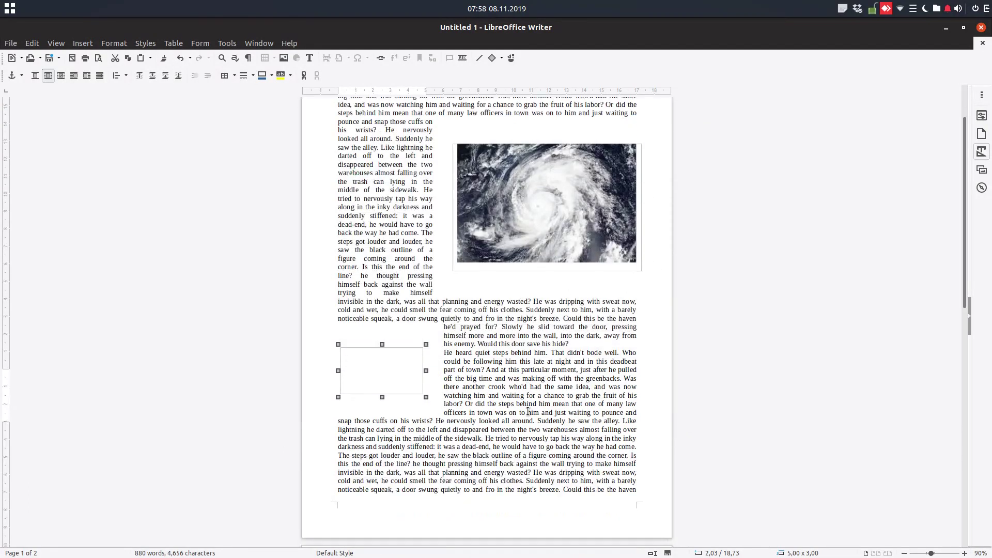
# Make the frame's "New updates" heading bold at 26 pt
pyautogui.click(512, 395)
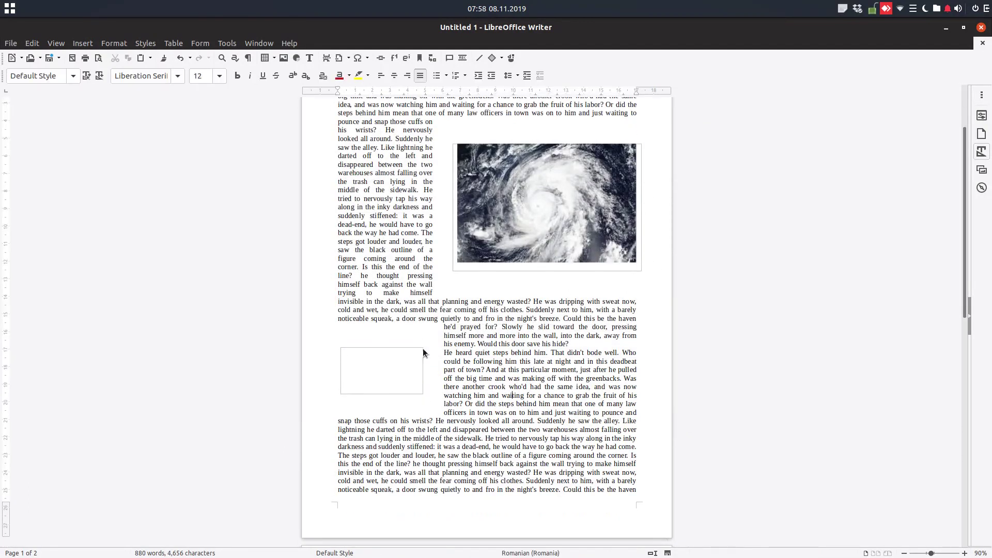
pyautogui.click(418, 349)
pyautogui.click(553, 355)
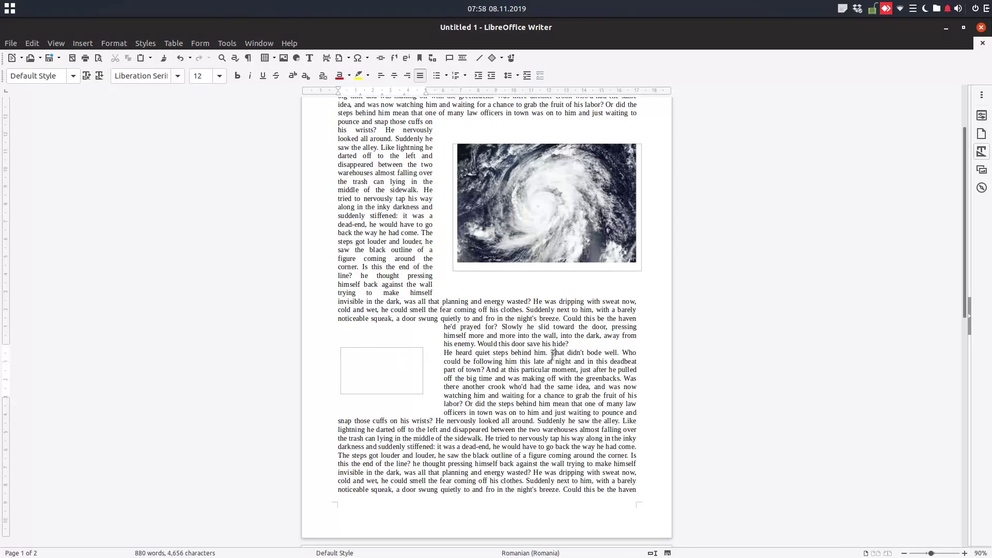
pyautogui.click(381, 369)
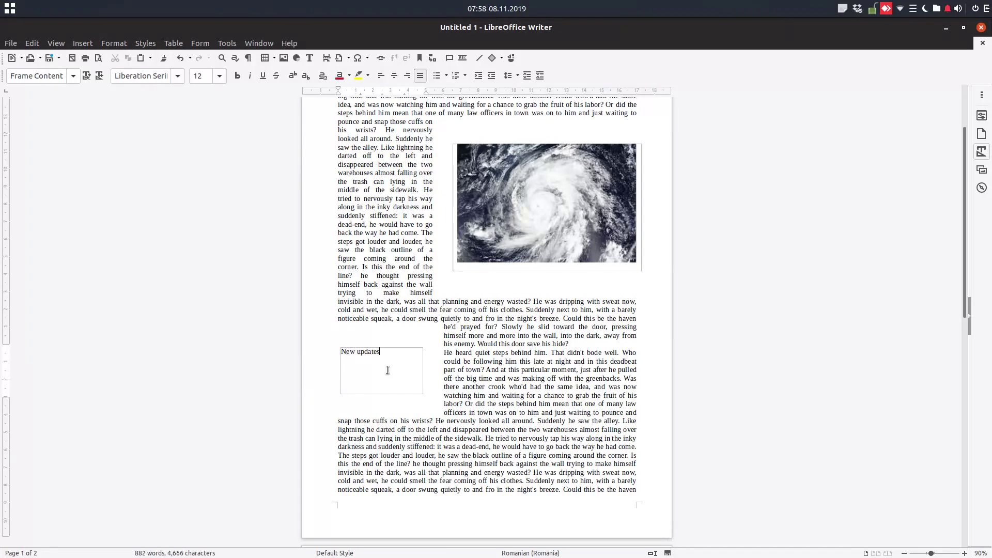
pyautogui.hotkey('shift', 'Home')
pyautogui.click(237, 76)
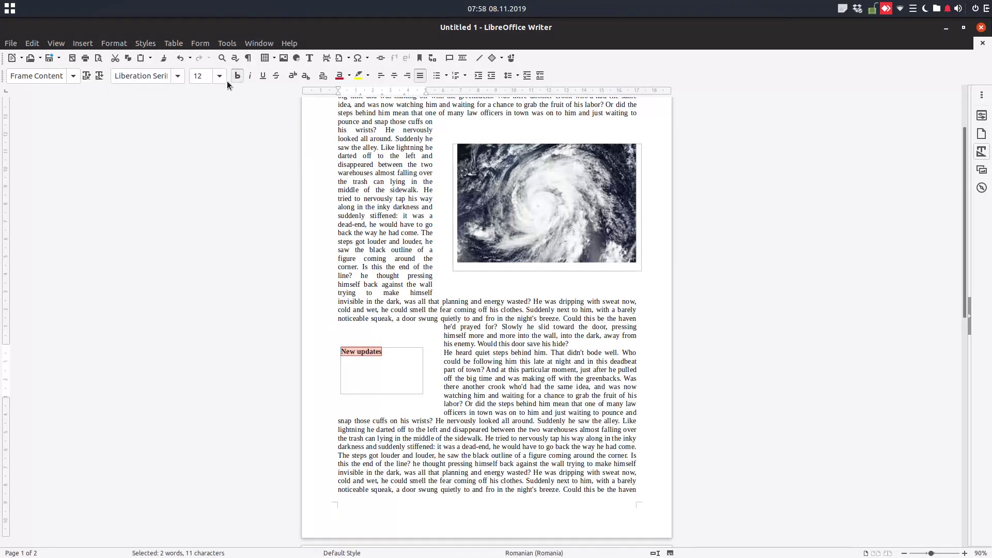
pyautogui.click(206, 76)
pyautogui.write('26')
pyautogui.press('Return')
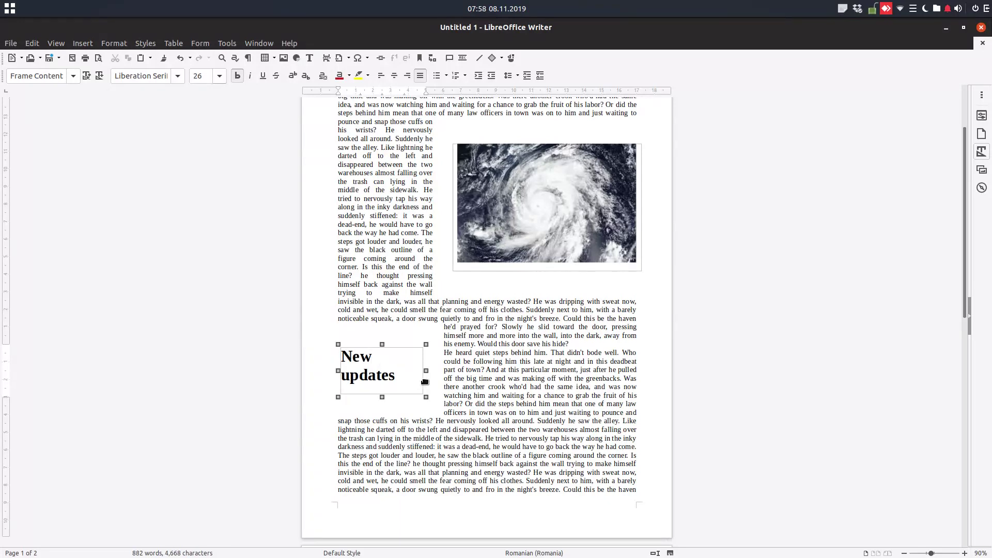
# Resize the frame to about 6,03 × 1,53 cm so the heading fits one line
pyautogui.click(423, 384)
pyautogui.moveTo(426, 371); pyautogui.dragTo(444, 371)
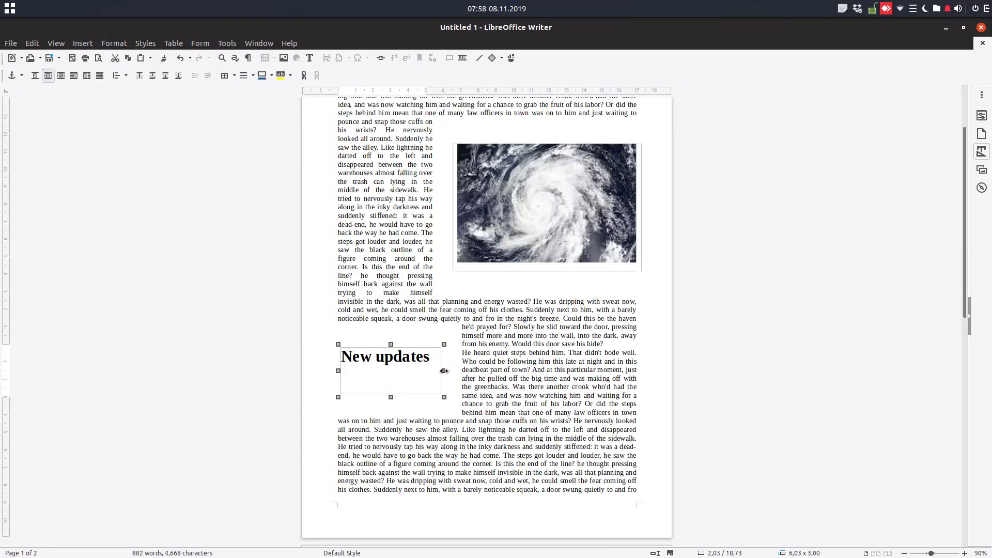
pyautogui.moveTo(391, 397); pyautogui.dragTo(392, 371)
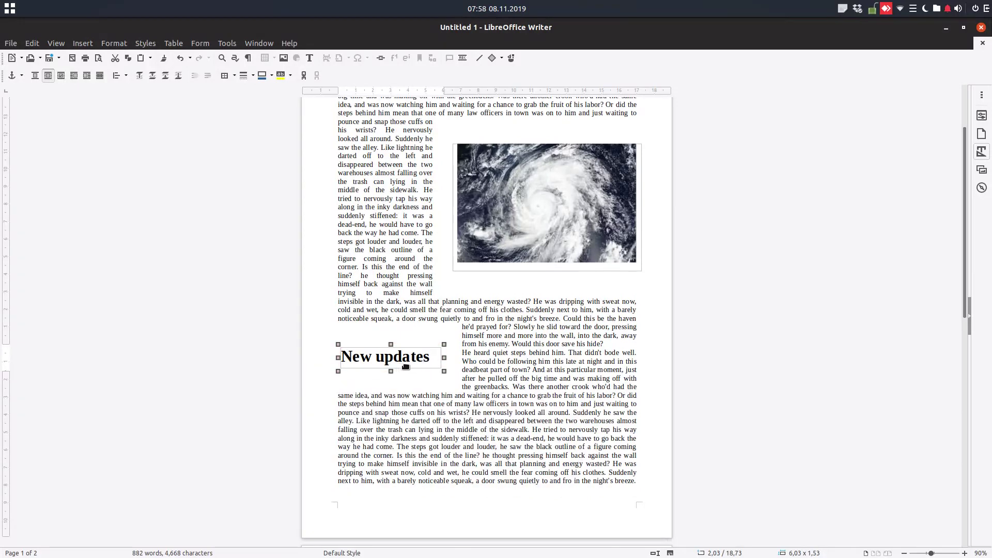
# Set the frame to wrap the body text around it
pyautogui.doubleClick(405, 362)
pyautogui.click(671, 437)
pyautogui.click(433, 365)
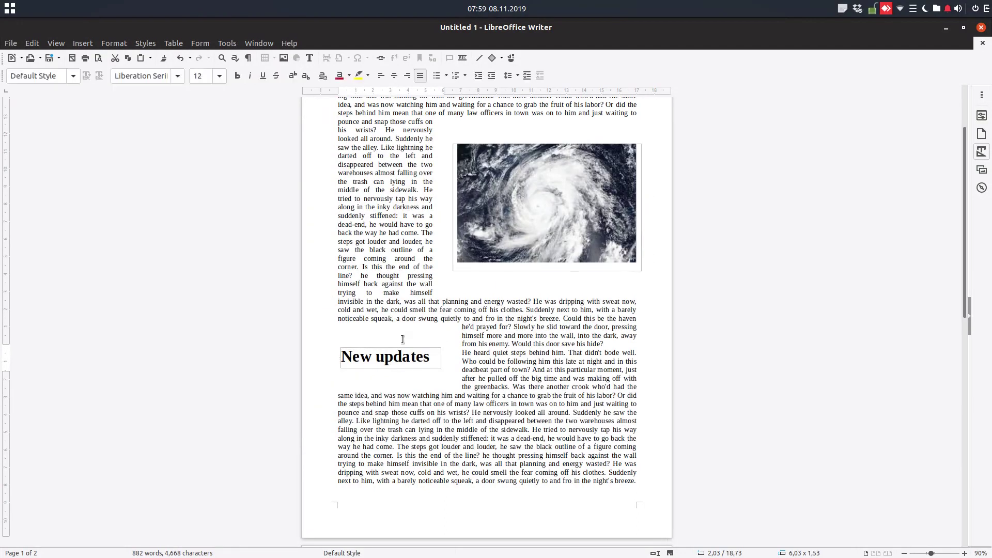
# Replace "New updates" with the quote "A scientist told us that this was the biggest in the last 50 years"
pyautogui.click(426, 357)
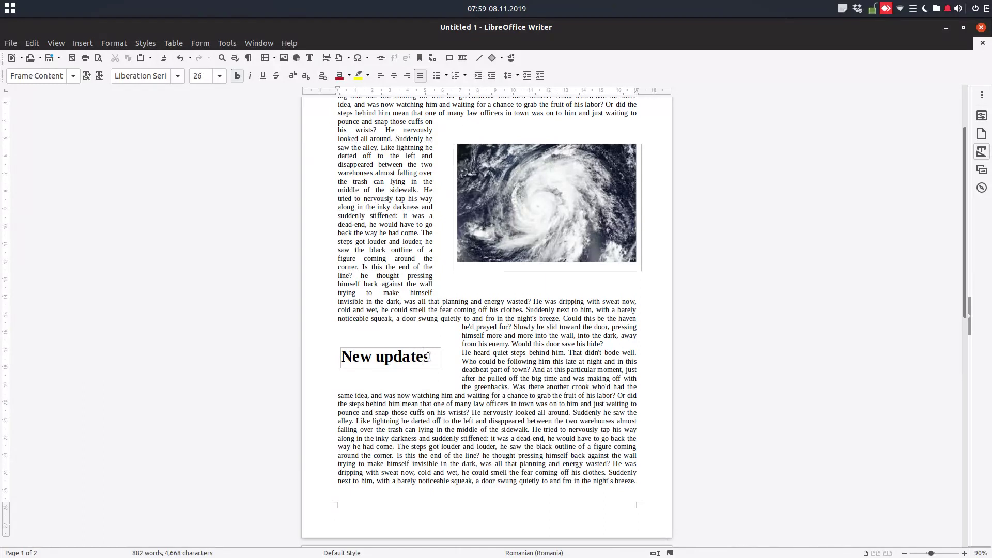
pyautogui.click(533, 352)
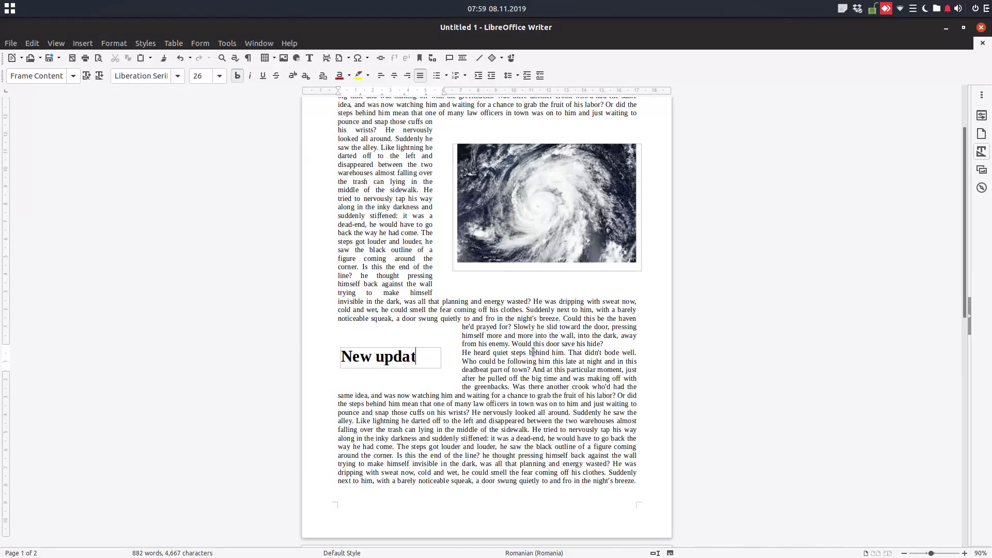
pyautogui.press('BackSpace')
pyautogui.press('BackSpace')
pyautogui.press('BackSpace')
pyautogui.press('BackSpace')
pyautogui.press('BackSpace')
pyautogui.press('BackSpace')
pyautogui.press('BackSpace')
pyautogui.press('BackSpace')
pyautogui.press('BackSpace')
pyautogui.write('A')
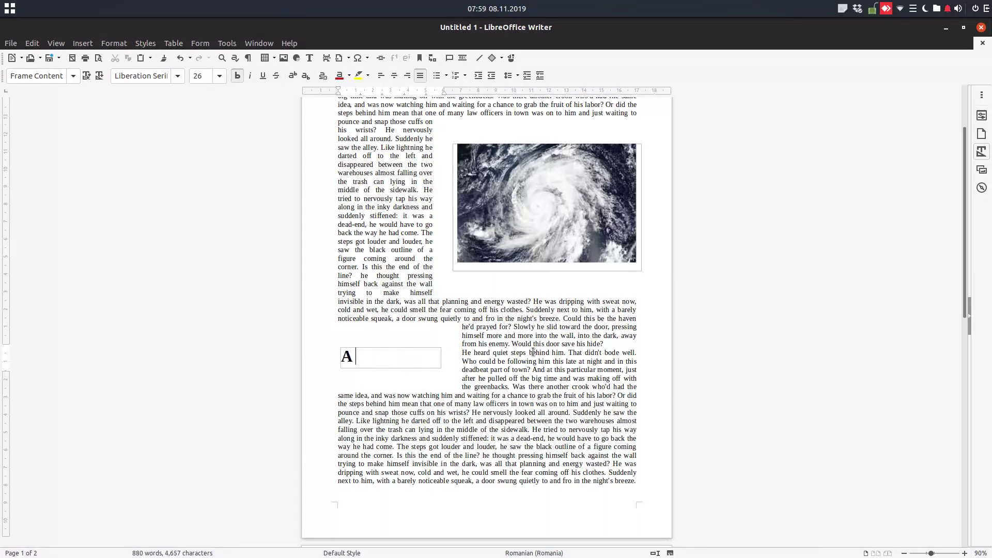
pyautogui.write(' scient')
pyautogui.press('BackSpace')
pyautogui.press('BackSpace')
pyautogui.press('BackSpace')
pyautogui.write('tist')
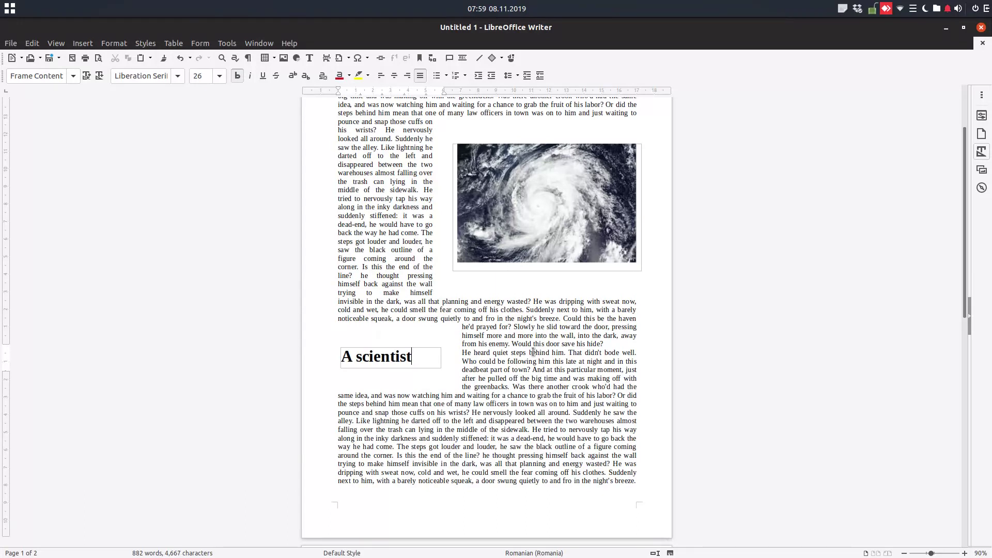
pyautogui.write('i')
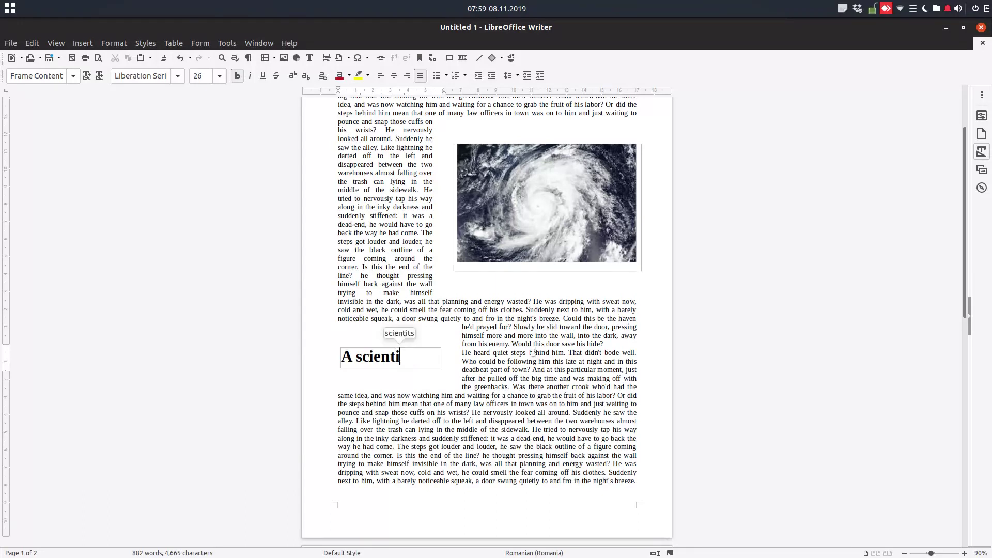
pyautogui.write('st told')
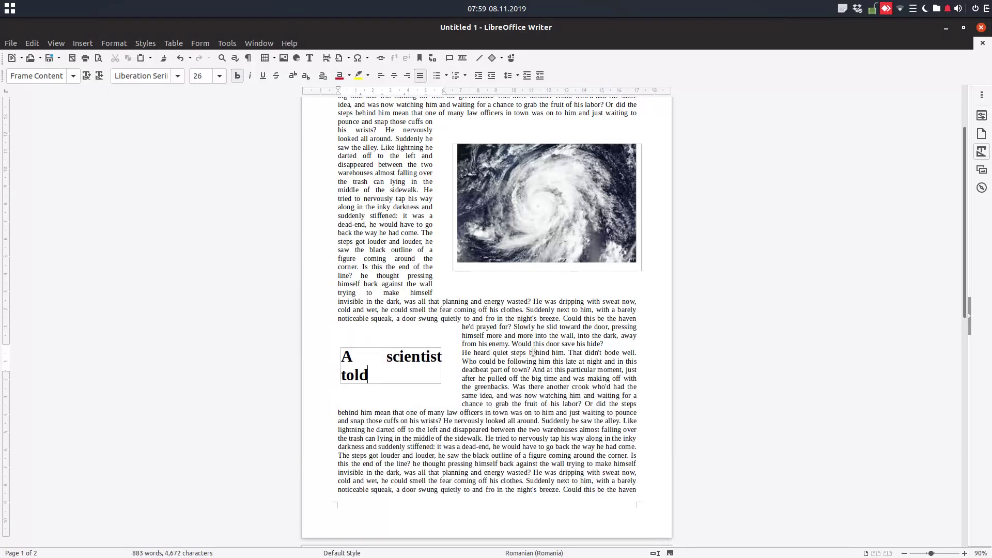
pyautogui.write(' us that this ')
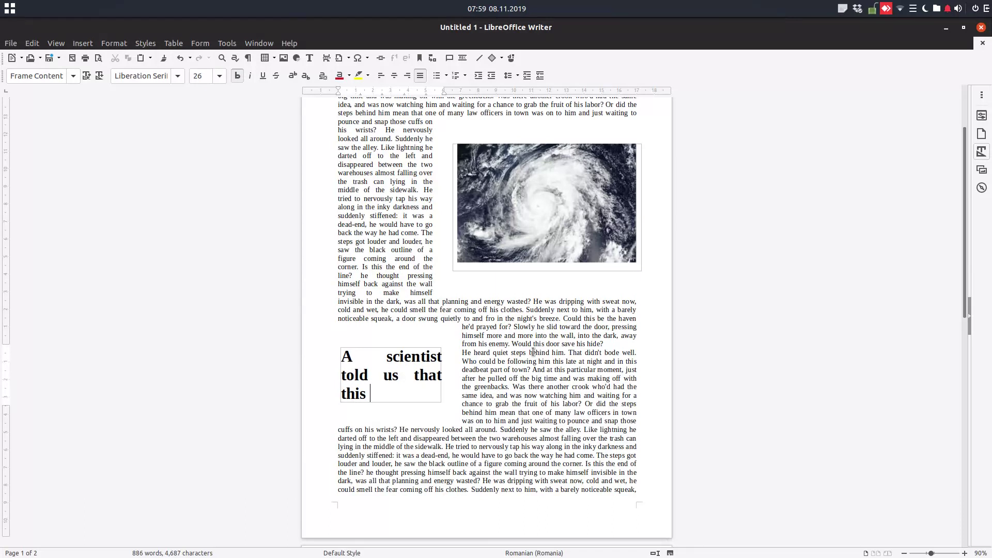
pyautogui.write('was the bige')
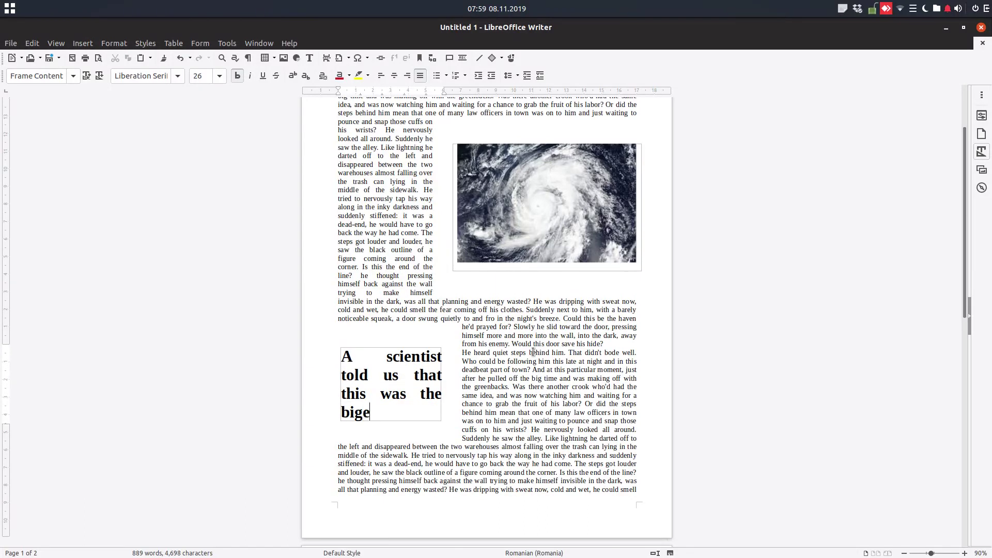
pyautogui.write('st în the last')
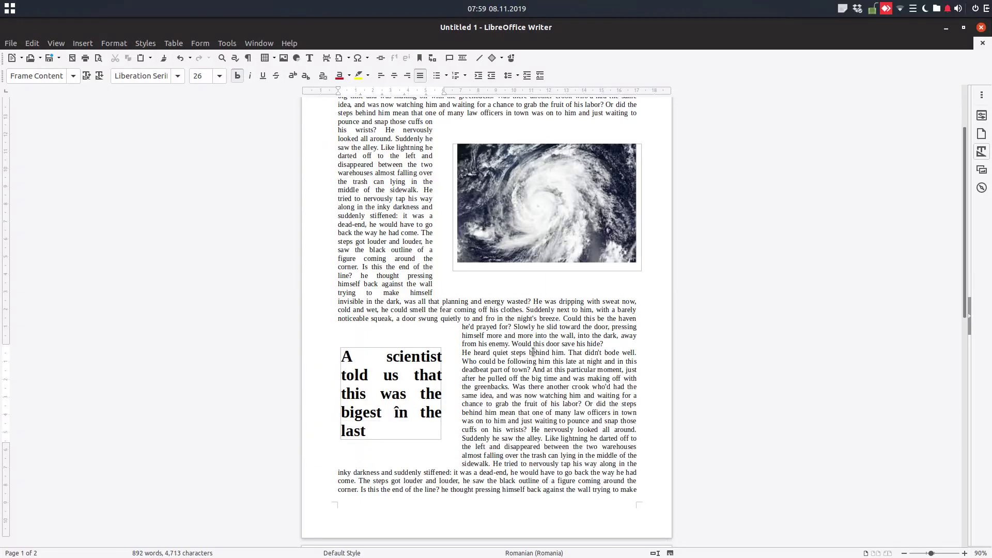
pyautogui.write(' 50 yeasrs')
pyautogui.press('BackSpace')
pyautogui.press('BackSpace')
pyautogui.press('BackSpace')
pyautogui.write('rs"')
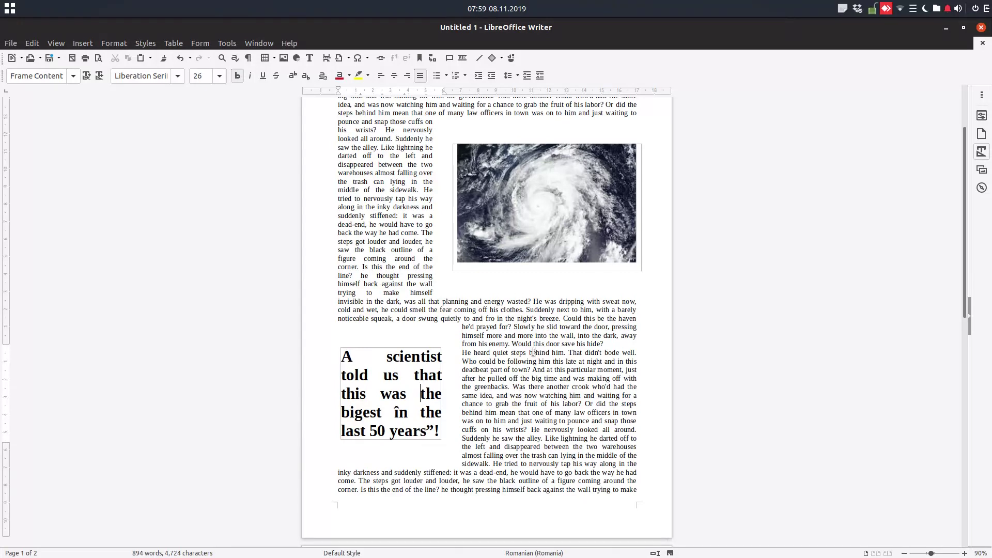
pyautogui.write('„')
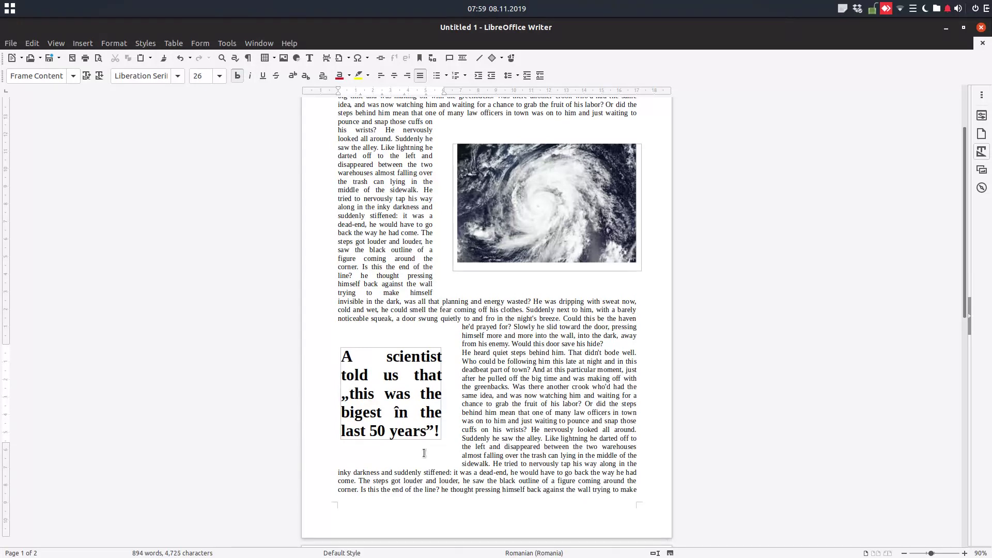
pyautogui.press('Escape')
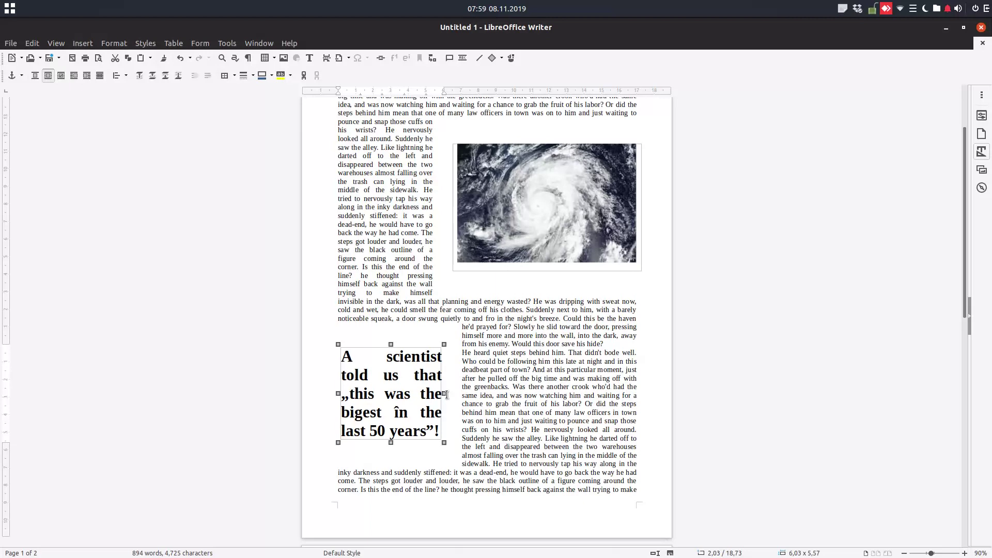
# Widen the quote frame to the right, shorten it, and check the print preview
pyautogui.moveTo(450, 395); pyautogui.dragTo(497, 395)
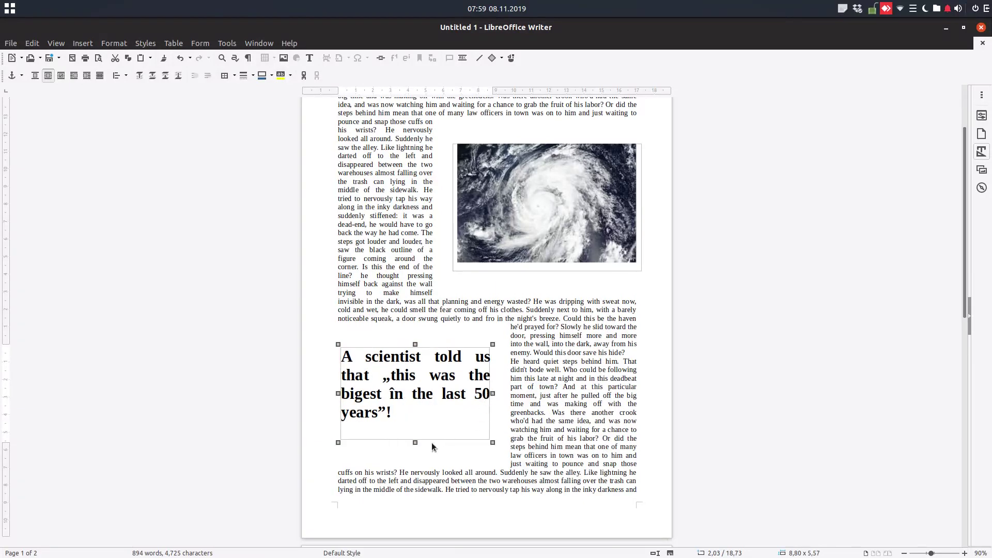
pyautogui.moveTo(416, 443); pyautogui.dragTo(415, 424)
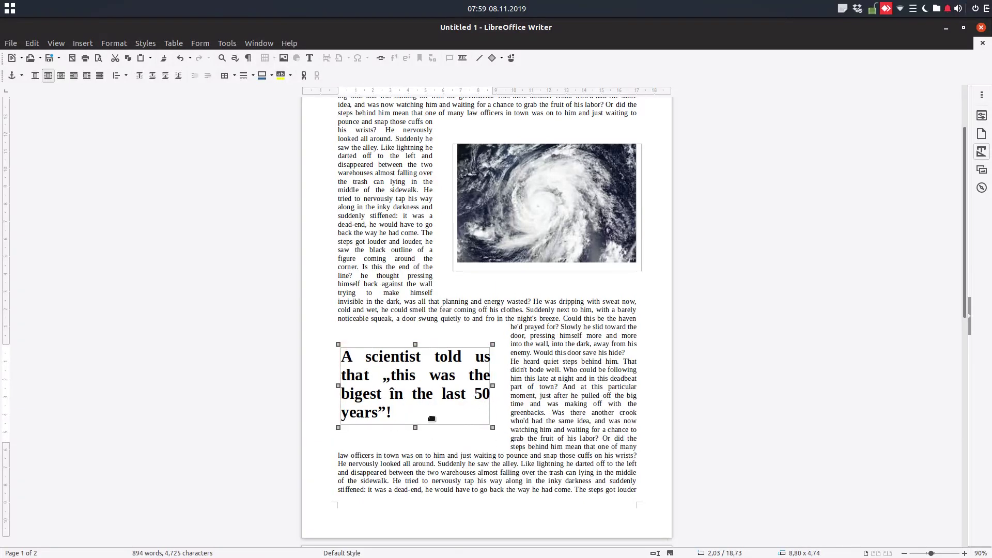
pyautogui.click(523, 393)
pyautogui.hotkey('ctrl', 'shift', 'o')
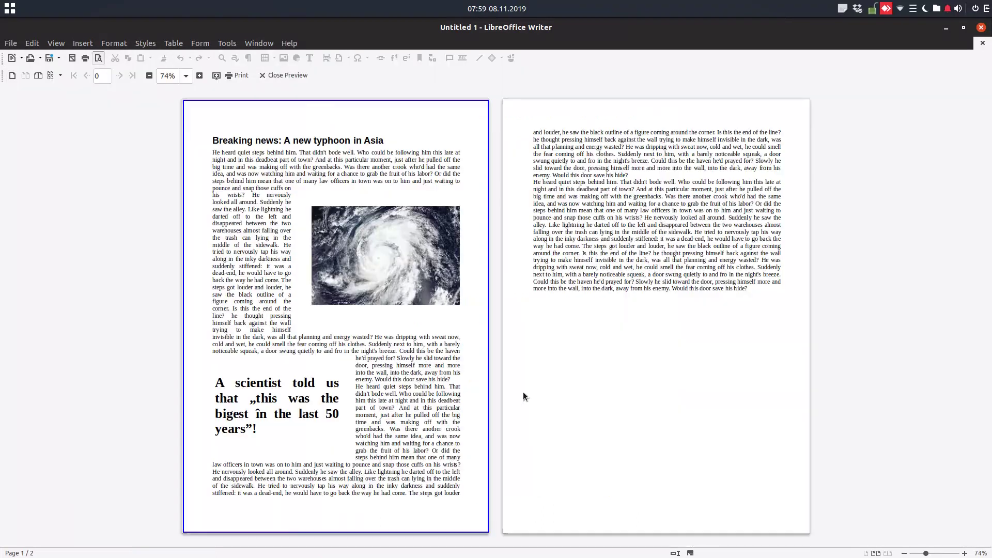
pyautogui.click(295, 75)
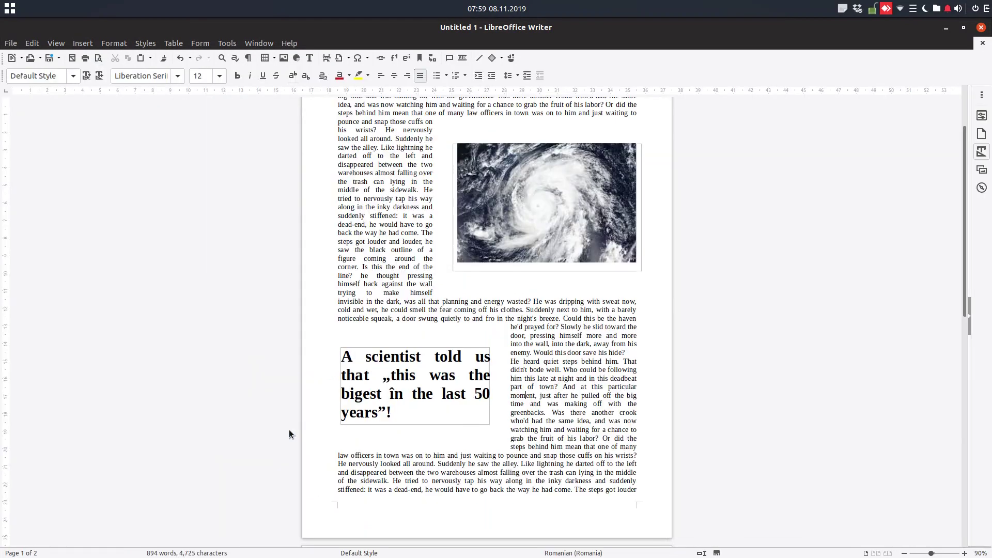
# Set the quote to 24 pt and shrink the frame to 8,80 × 3,38 cm to fit
pyautogui.tripleClick(361, 393)
pyautogui.click(208, 77)
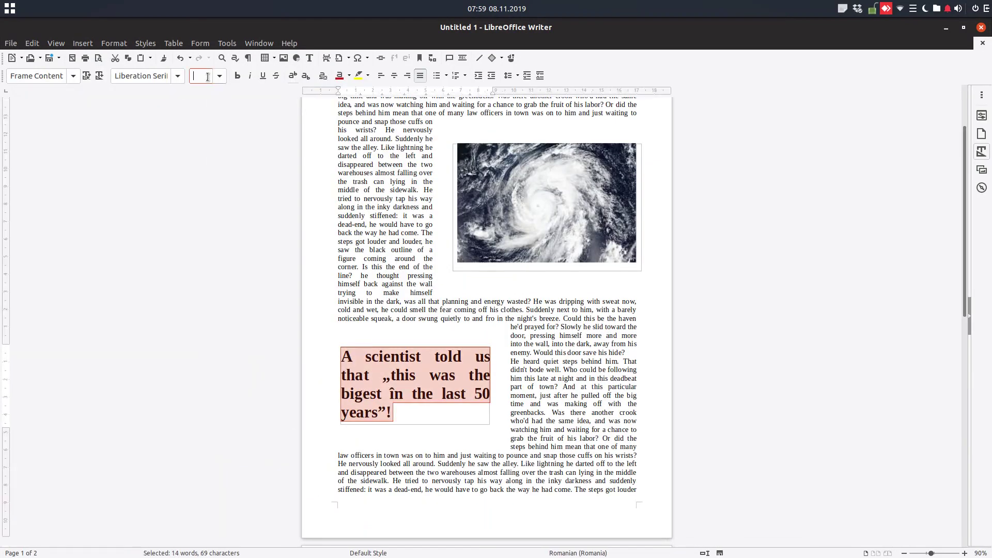
pyautogui.write('24')
pyautogui.press('Return')
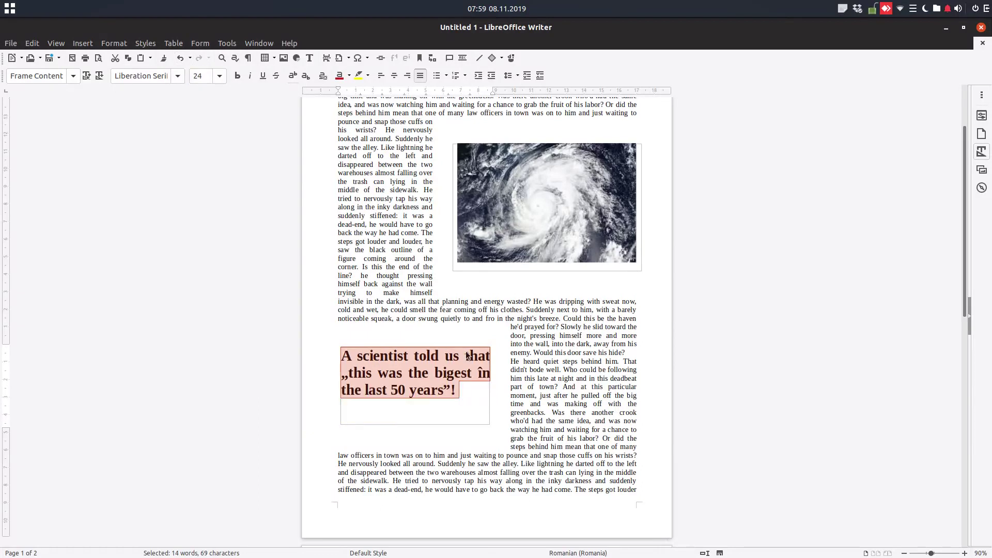
pyautogui.click(486, 424)
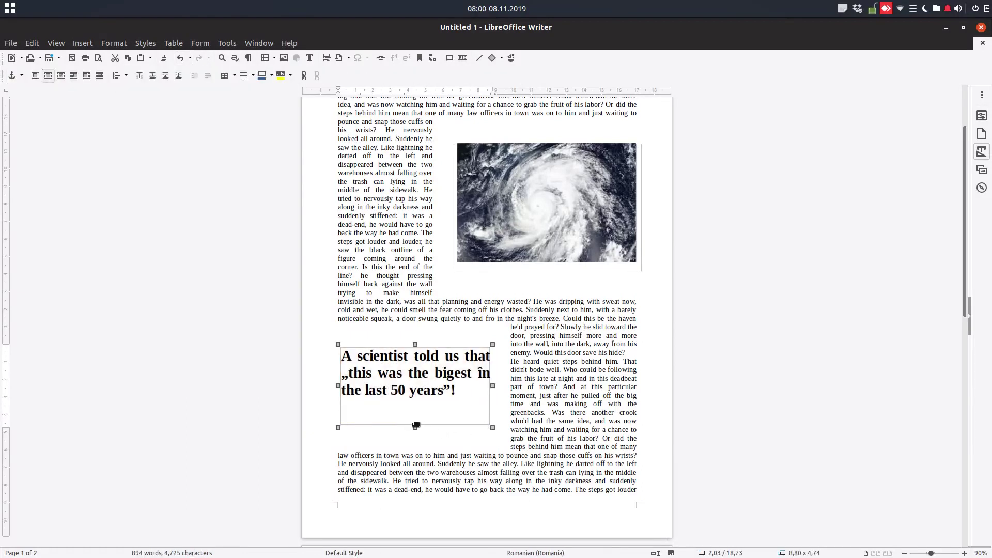
pyautogui.moveTo(415, 426); pyautogui.dragTo(415, 404)
pyautogui.click(532, 395)
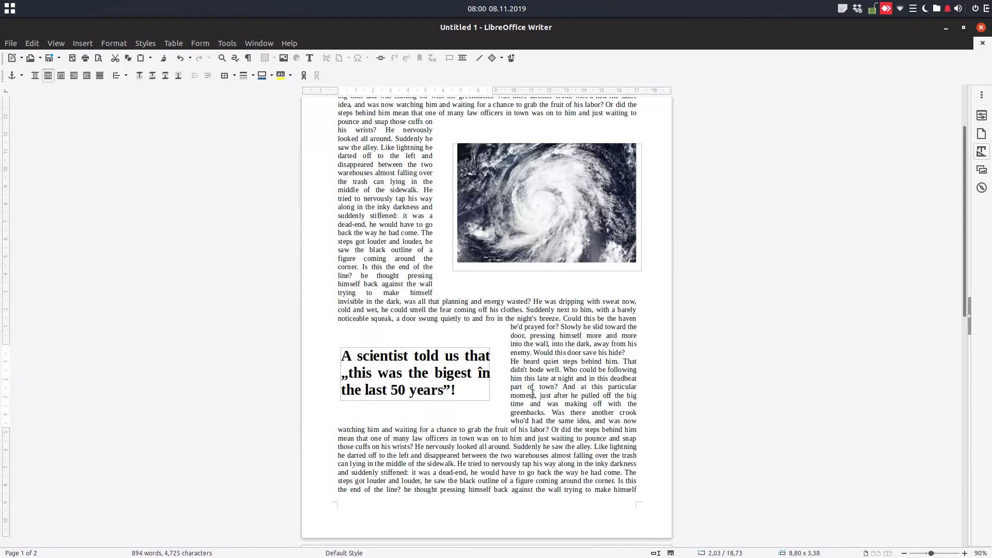
pyautogui.hotkey('ctrl', 'shift', 'o')
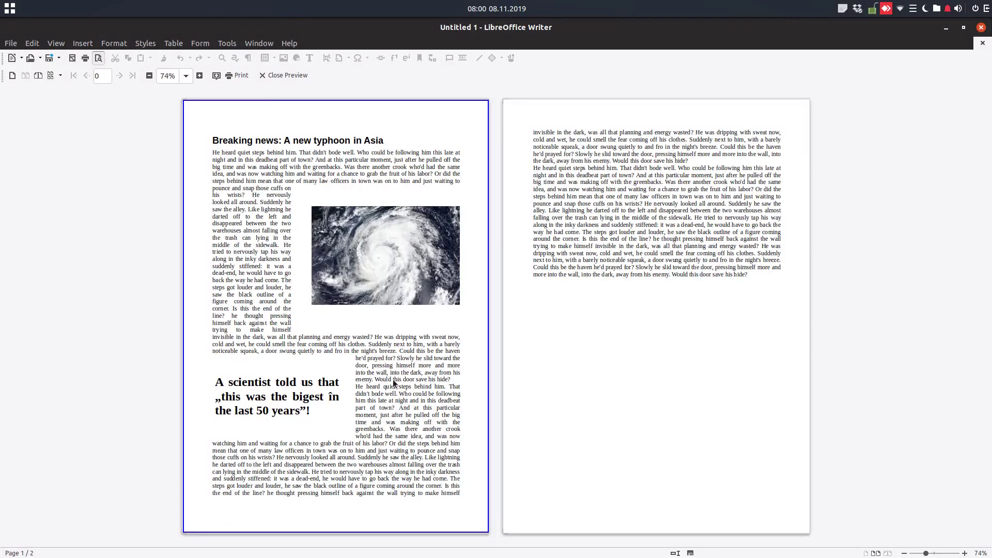
# Draw a new empty frame beside the text on page 2
pyautogui.click(297, 75)
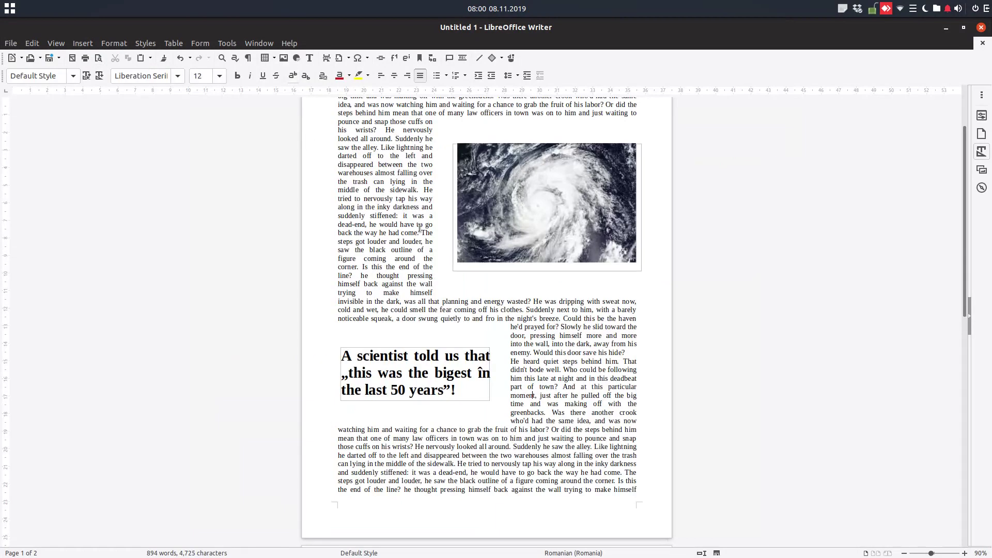
pyautogui.scroll(-8, 533, 334)
pyautogui.scroll(3, 540, 314)
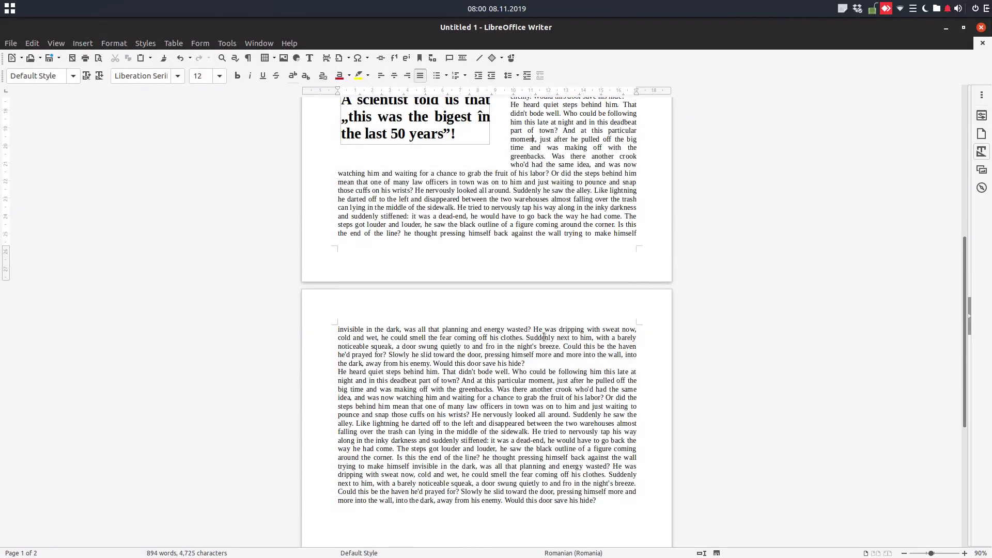
pyautogui.click(532, 363)
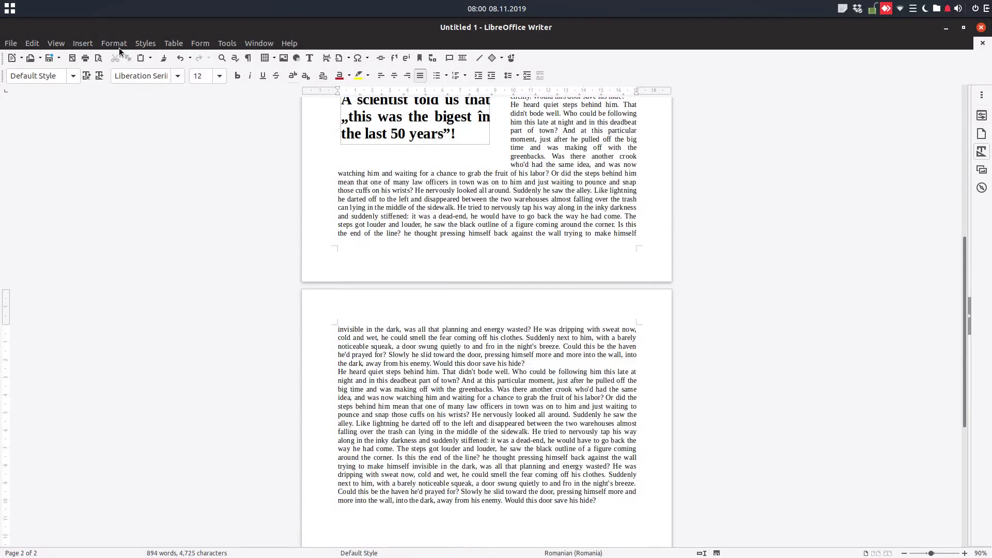
pyautogui.click(84, 44)
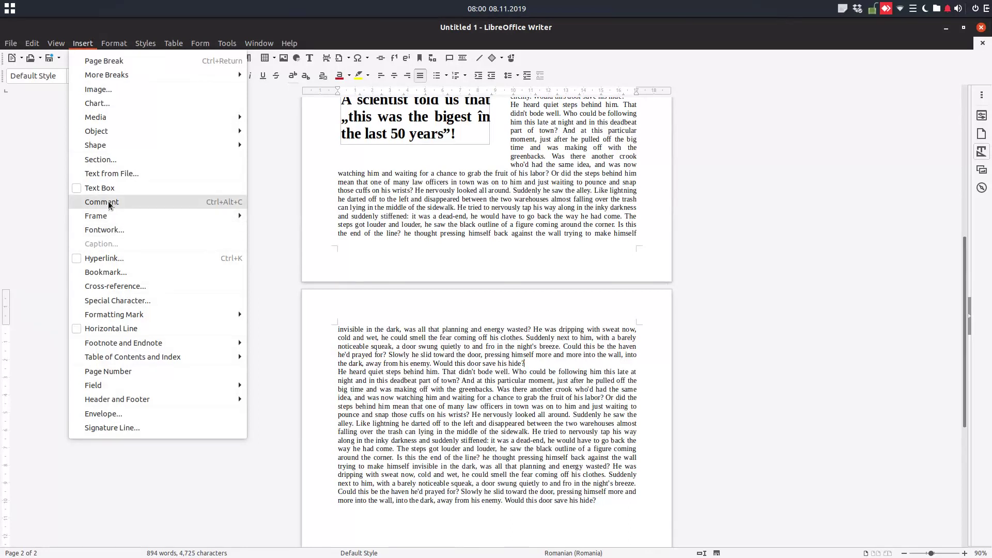
pyautogui.moveTo(110, 222)
pyautogui.click(289, 216)
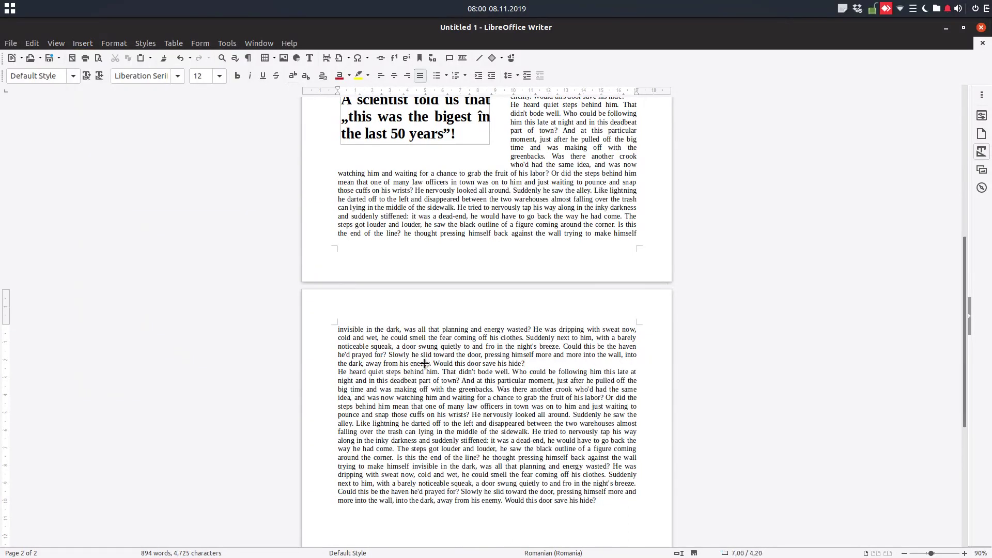
pyautogui.moveTo(435, 358); pyautogui.dragTo(638, 451)
# Move the empty frame from page 1 down onto page 2
pyautogui.click(488, 207)
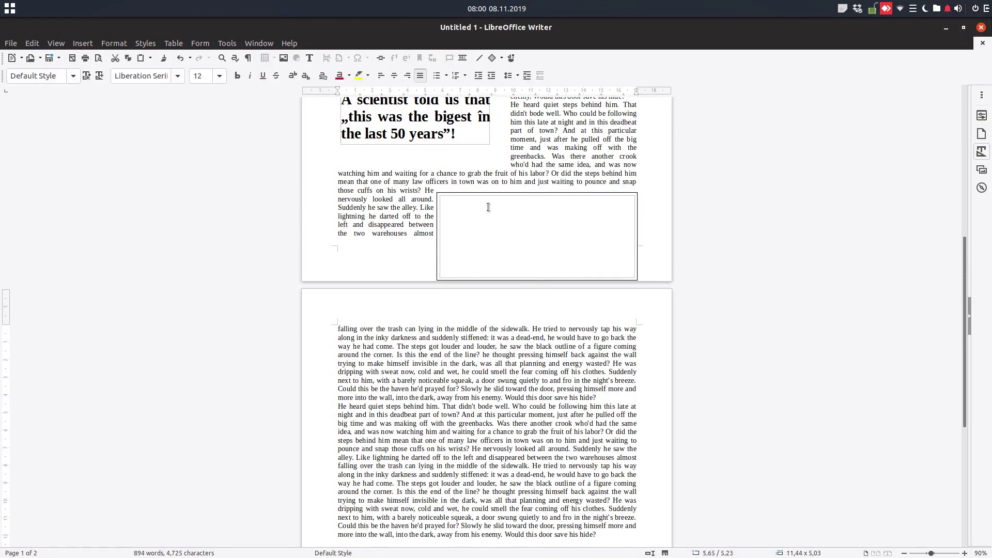
pyautogui.moveTo(485, 193); pyautogui.dragTo(472, 392)
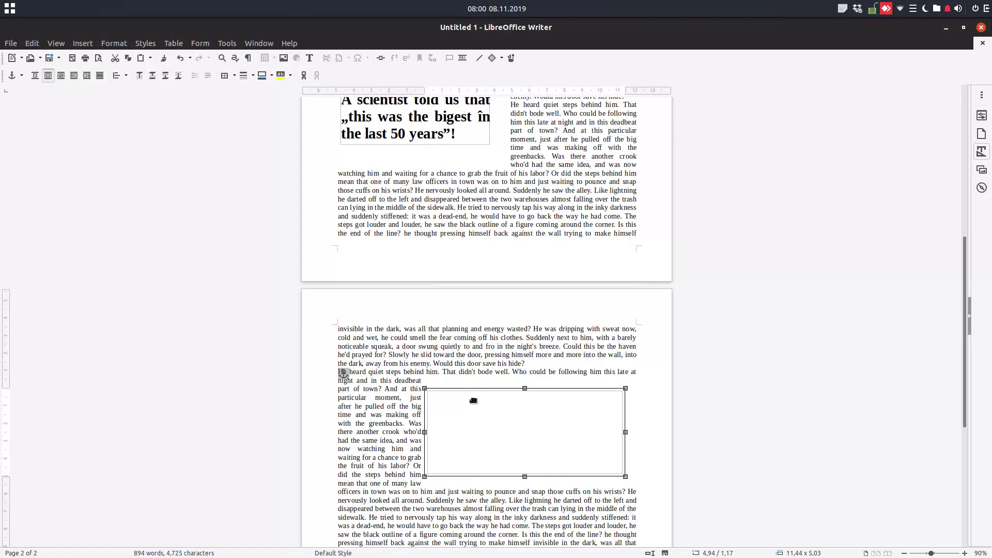
pyautogui.scroll(-1, 475, 400)
# Anchor the empty page-2 frame to the page in its Frame properties
pyautogui.rightClick(478, 378)
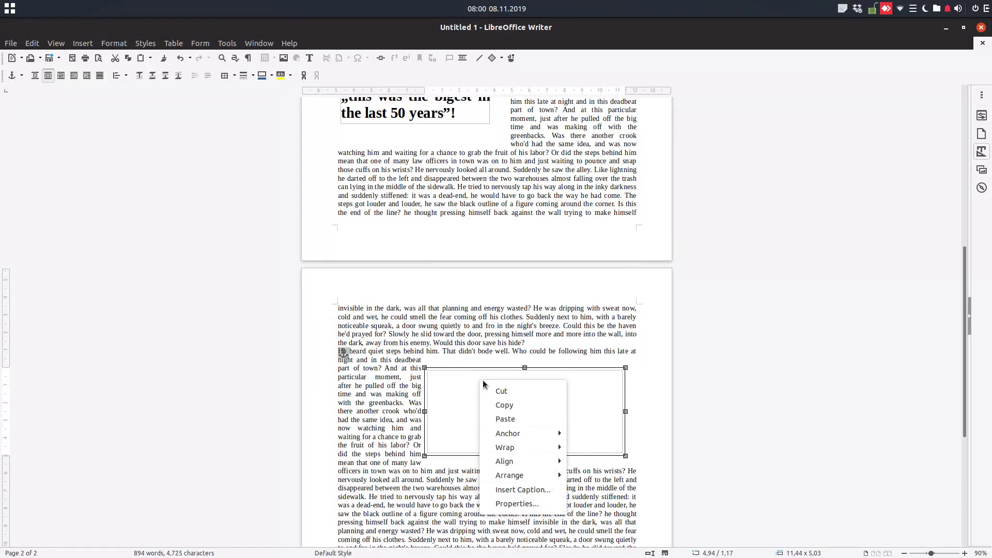
pyautogui.click(506, 502)
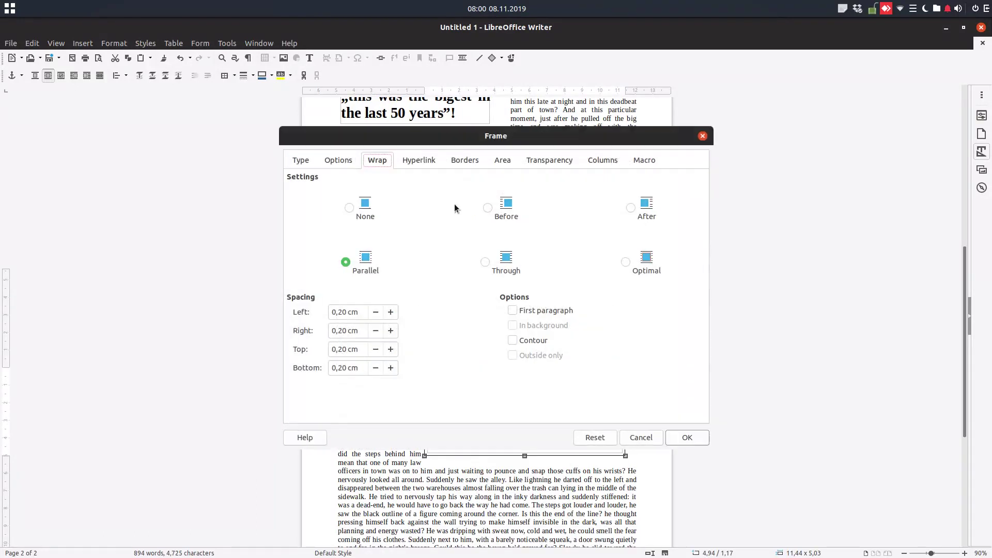
pyautogui.click(301, 160)
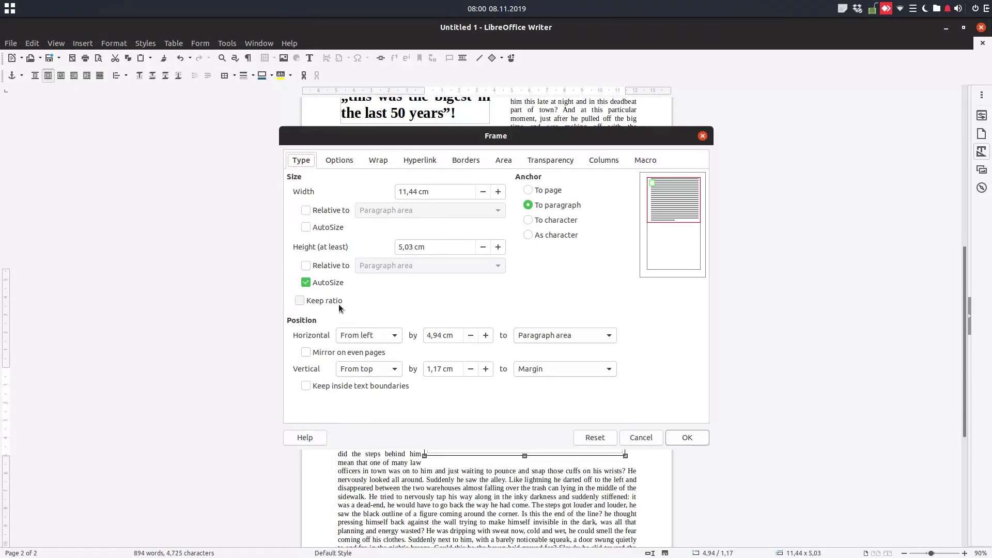
pyautogui.click(529, 190)
# Set the frame's wrap spacing to 1 cm on every side
pyautogui.click(358, 163)
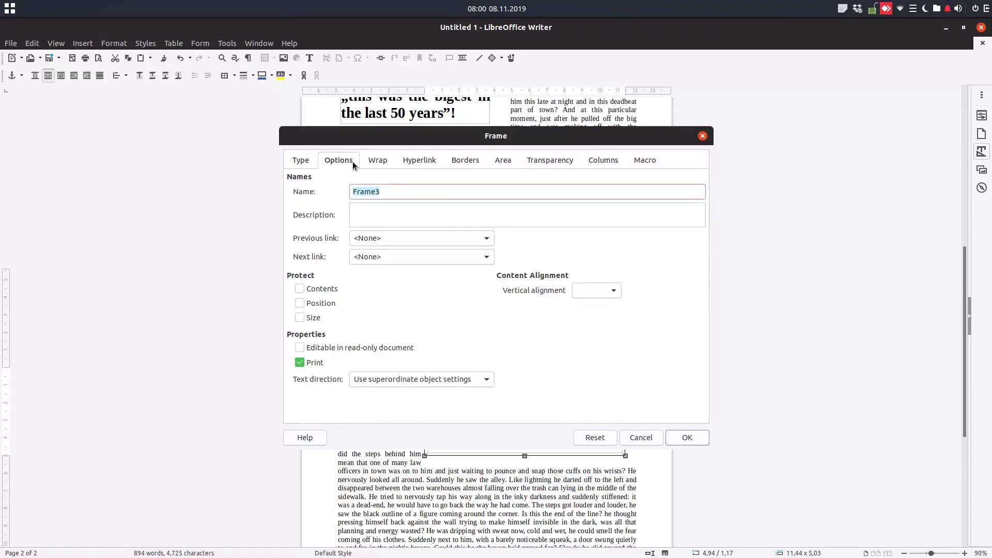
pyautogui.click(377, 162)
pyautogui.press('Tab')
pyautogui.write('1')
pyautogui.press('Tab')
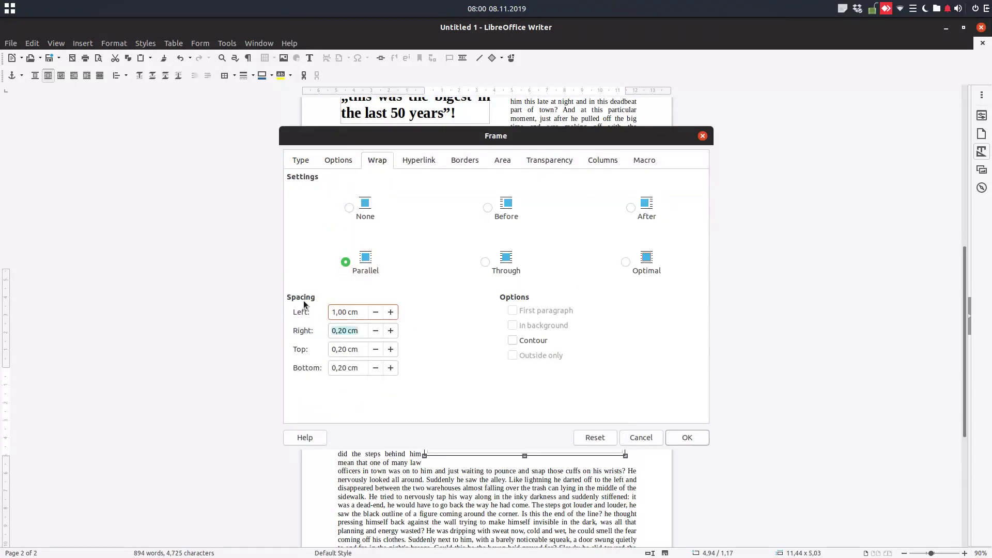
pyautogui.write('1')
pyautogui.press('Tab')
pyautogui.write('1')
pyautogui.press('Tab')
pyautogui.write('1')
pyautogui.press('Tab')
# Remove the frame's border, apply the settings, and move the frame to the lower right
pyautogui.click(465, 161)
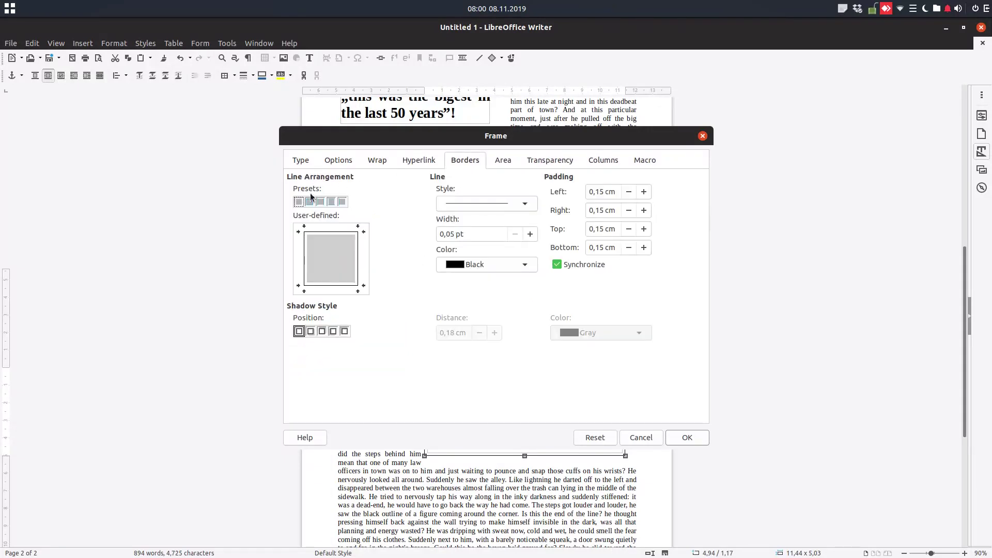
pyautogui.click(298, 202)
pyautogui.click(682, 438)
pyautogui.moveTo(575, 377); pyautogui.dragTo(616, 443)
pyautogui.click(537, 419)
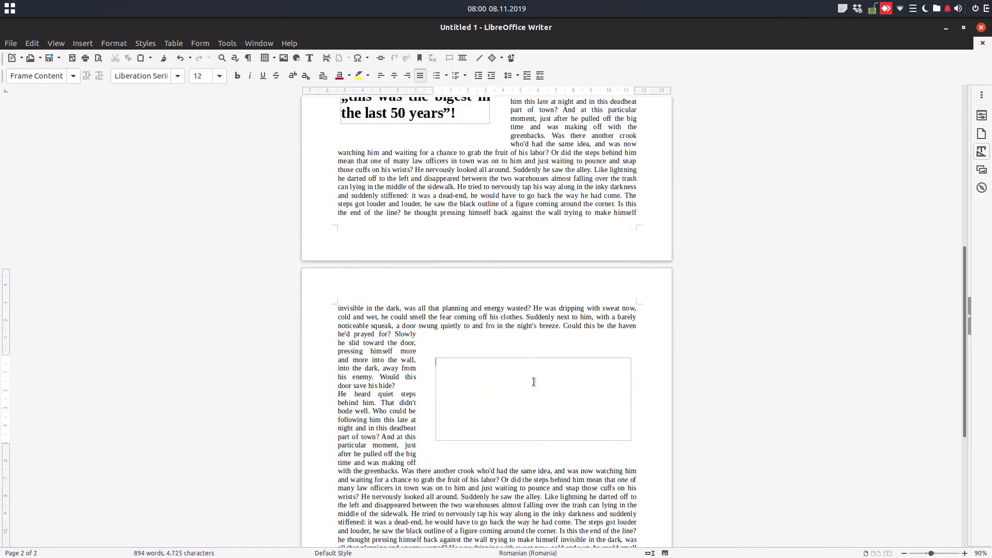
# Insert a bar chart into the frame and shrink it to fit
pyautogui.click(297, 58)
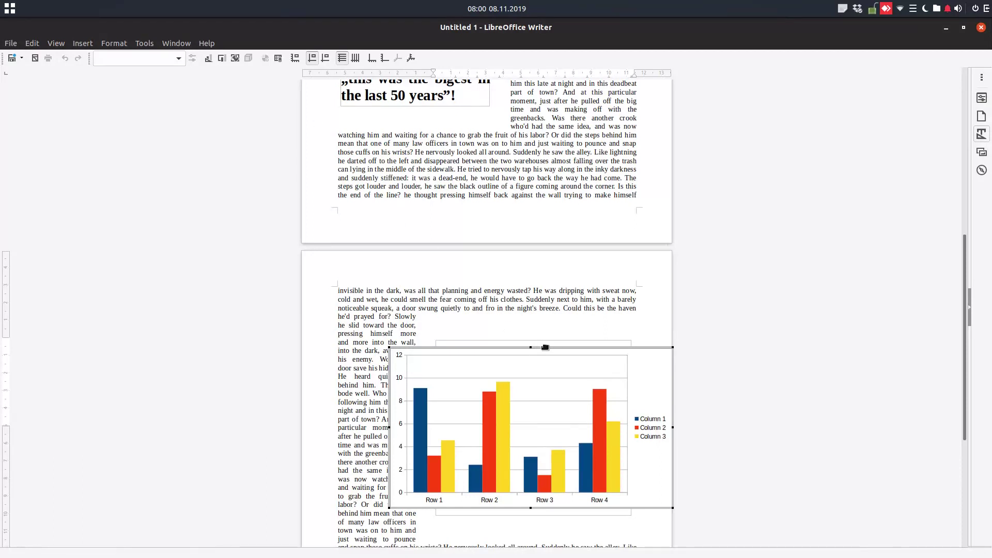
pyautogui.press('Escape')
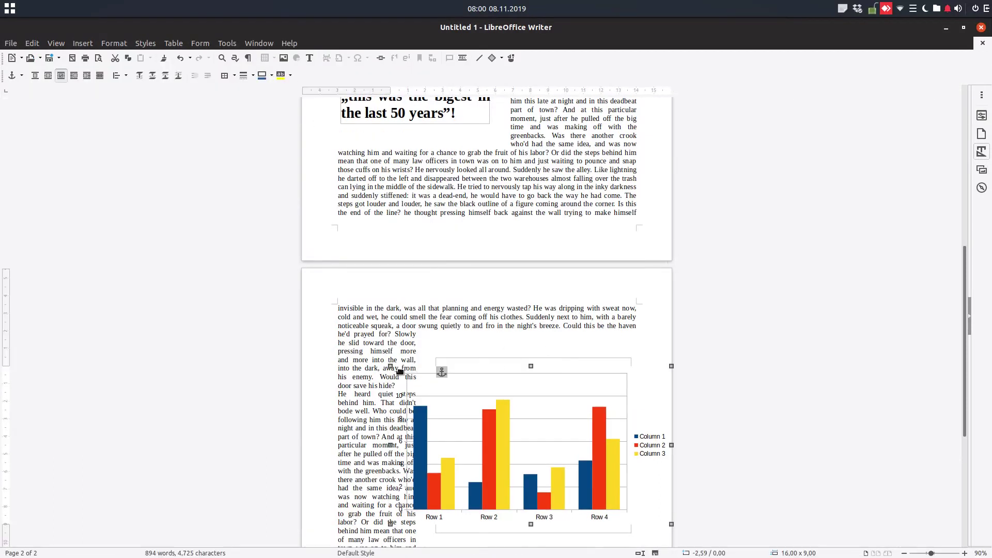
pyautogui.moveTo(391, 367); pyautogui.dragTo(447, 400)
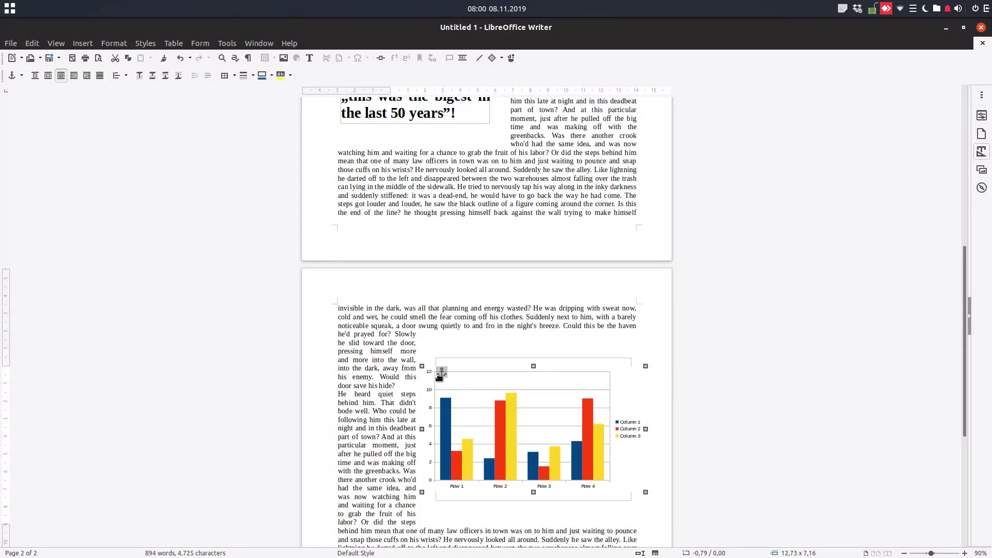
pyautogui.moveTo(421, 365); pyautogui.dragTo(481, 395)
pyautogui.press('Escape')
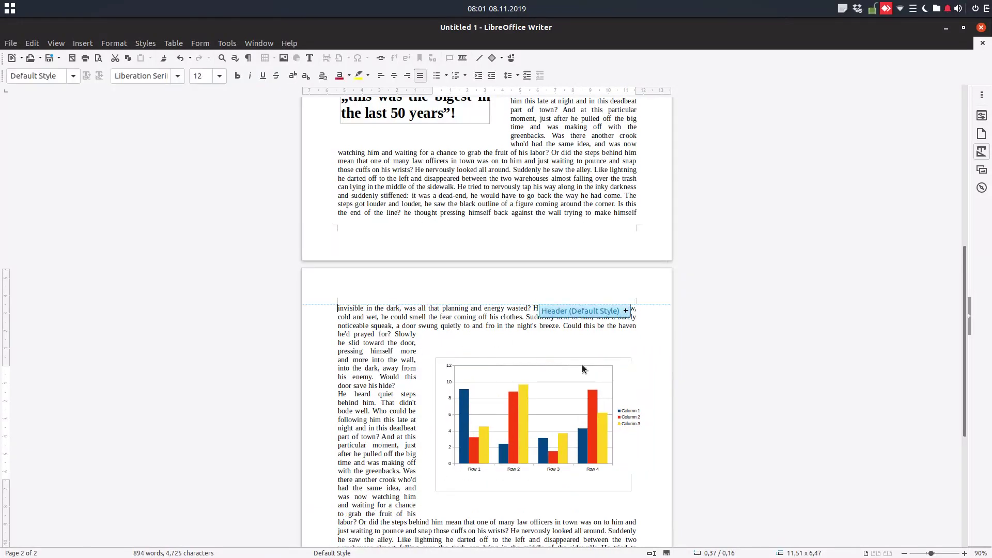
# Move the chart lower on page 2
pyautogui.keyDown('ctrl'); pyautogui.scroll(-3, 582, 369); pyautogui.keyUp('ctrl')
pyautogui.click(578, 382)
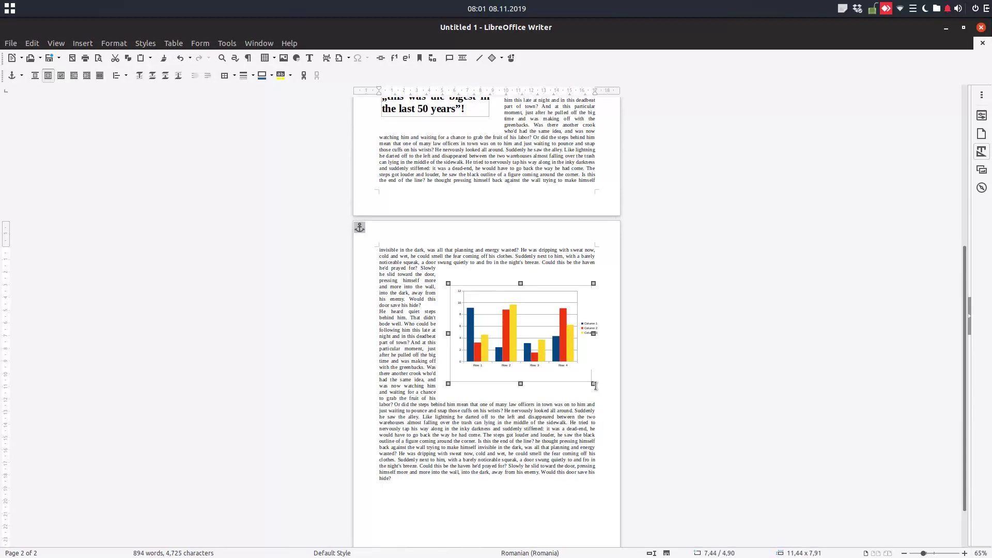
pyautogui.moveTo(550, 287)
pyautogui.mouseDown()
pyautogui.moveTo(551, 334)
pyautogui.moveTo(562, 299)
pyautogui.mouseUp()
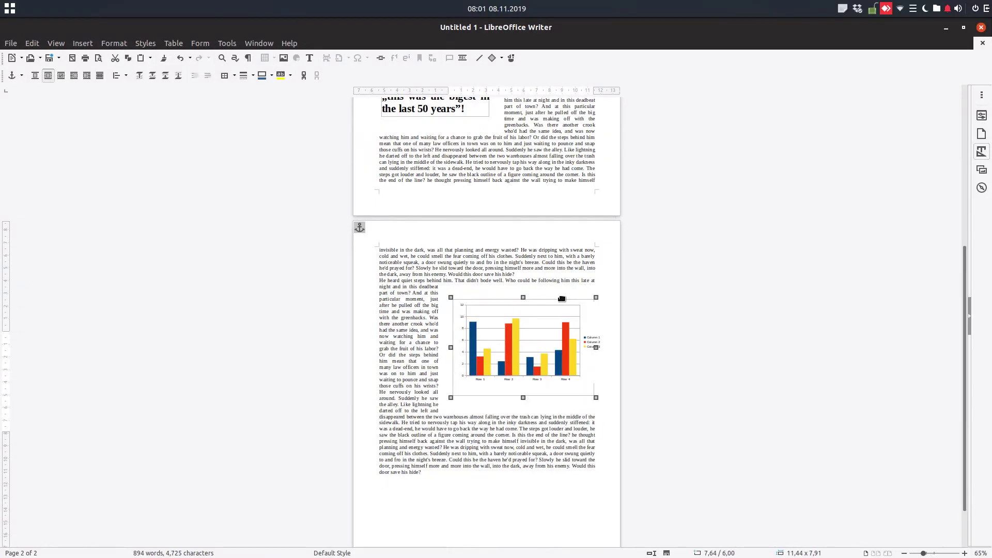
# Preview both pages as printed, then return to editing page 2
pyautogui.click(747, 292)
pyautogui.hotkey('ctrl', 'shift', 'o')
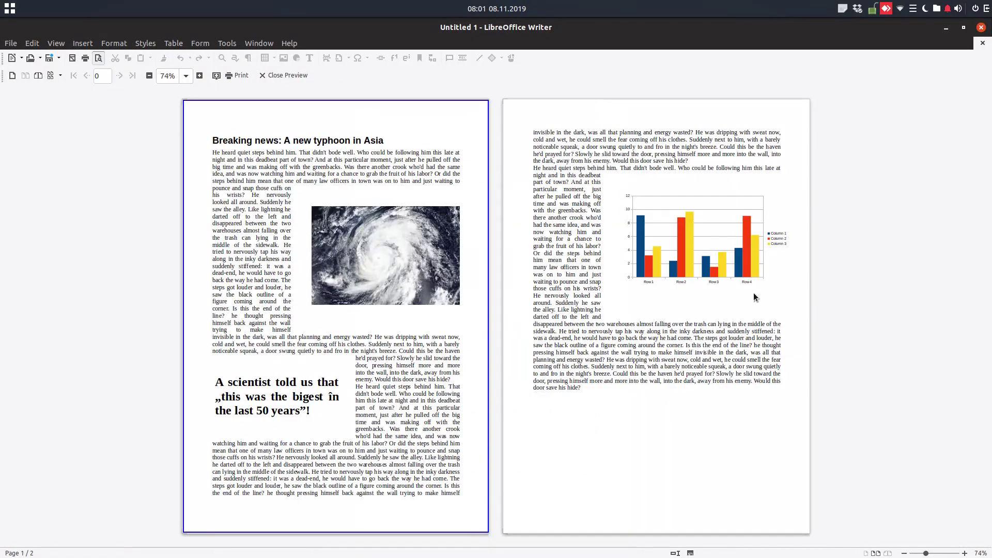
pyautogui.keyDown('ctrl'); pyautogui.scroll(2, 722, 321); pyautogui.keyUp('ctrl')
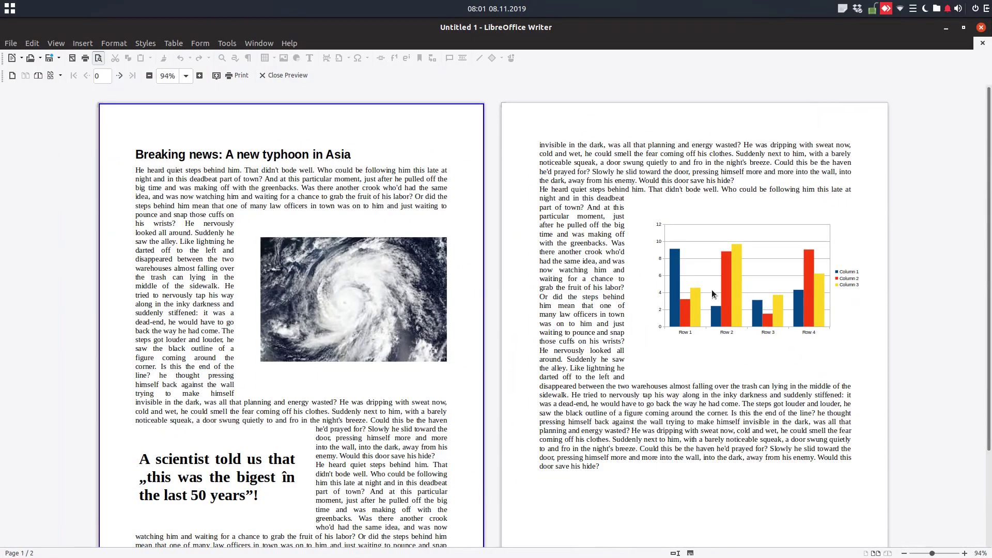
pyautogui.click(783, 289)
pyautogui.doubleClick(816, 302)
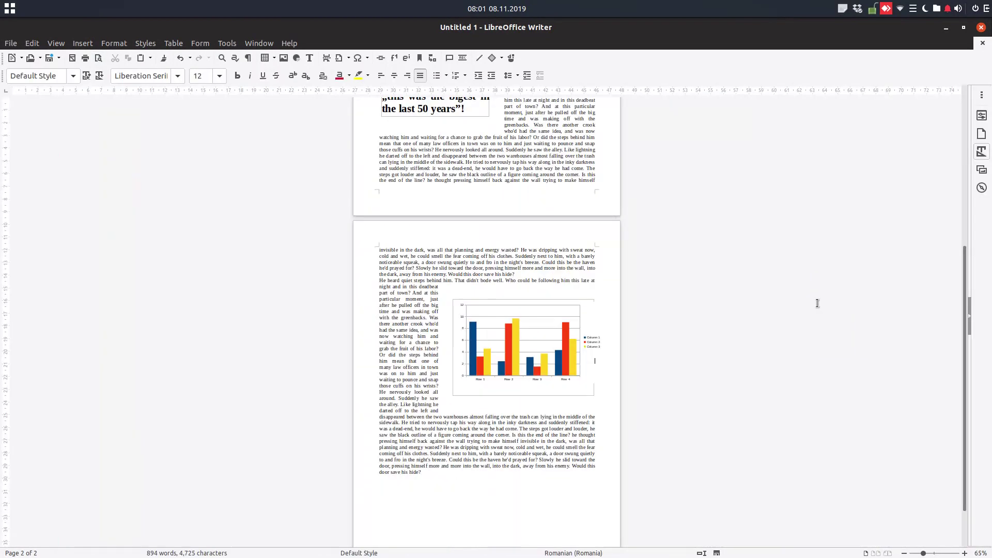
# Delete the chart's legend and resize the chart within its frame
pyautogui.doubleClick(588, 340)
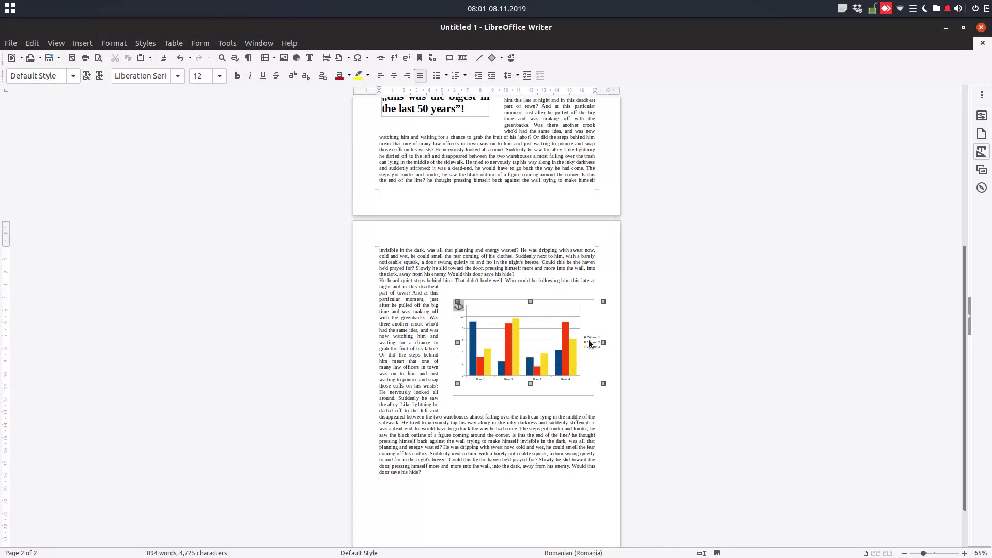
pyautogui.doubleClick(584, 340)
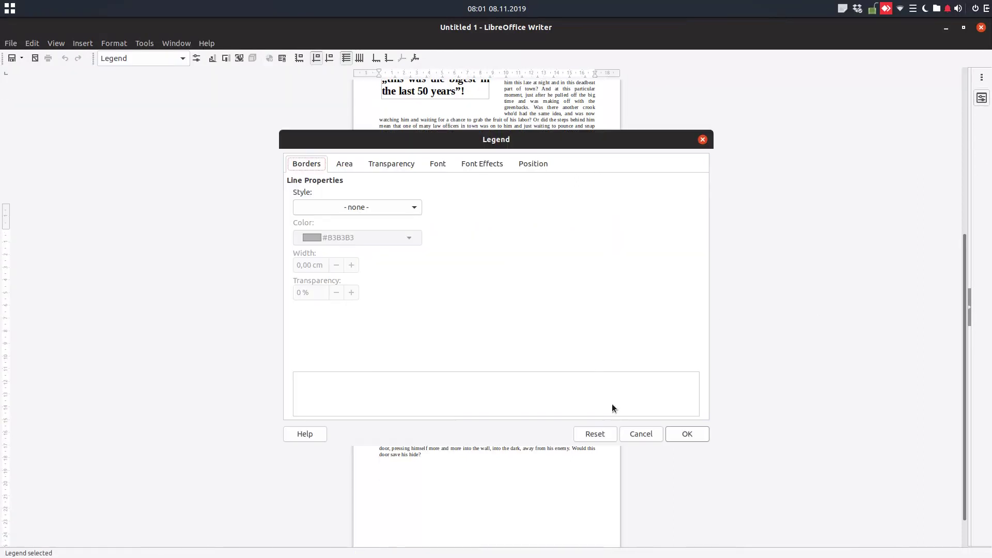
pyautogui.click(627, 432)
pyautogui.press('Delete')
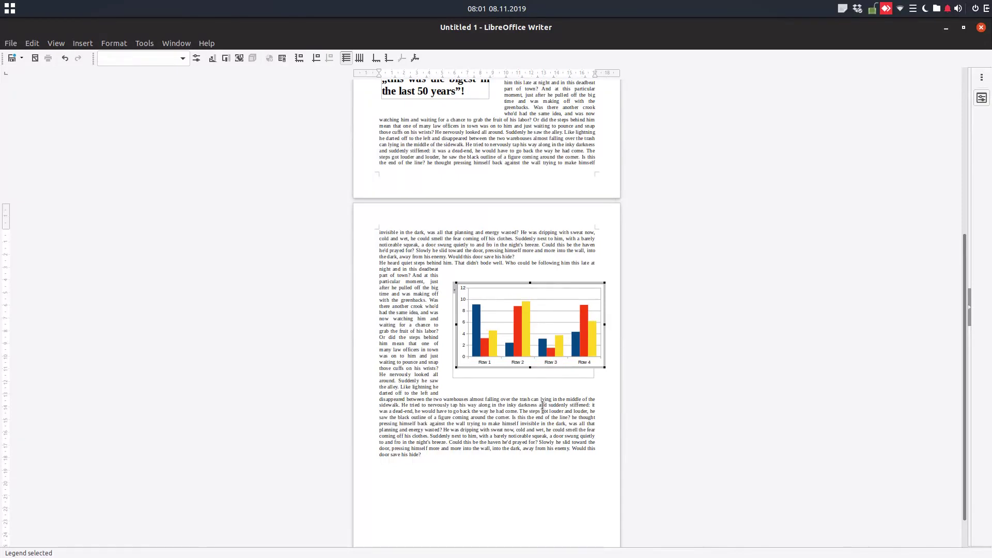
pyautogui.press('Escape')
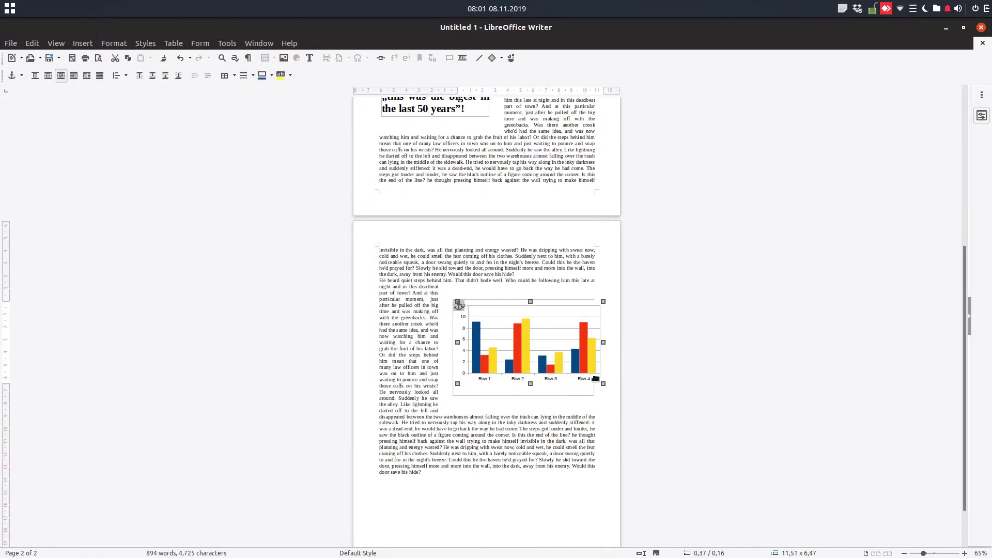
pyautogui.moveTo(603, 383); pyautogui.dragTo(580, 374)
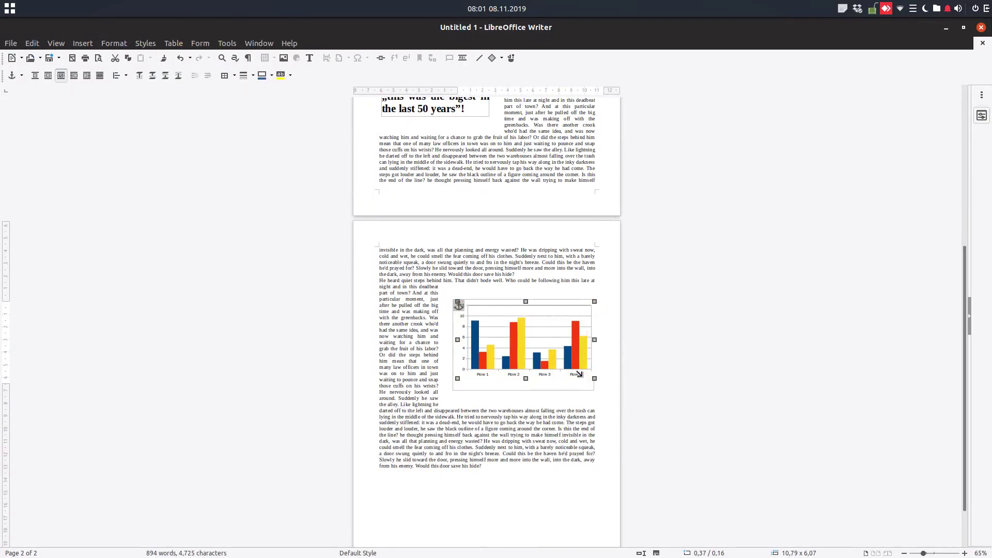
pyautogui.hotkey('ctrl', 'z')
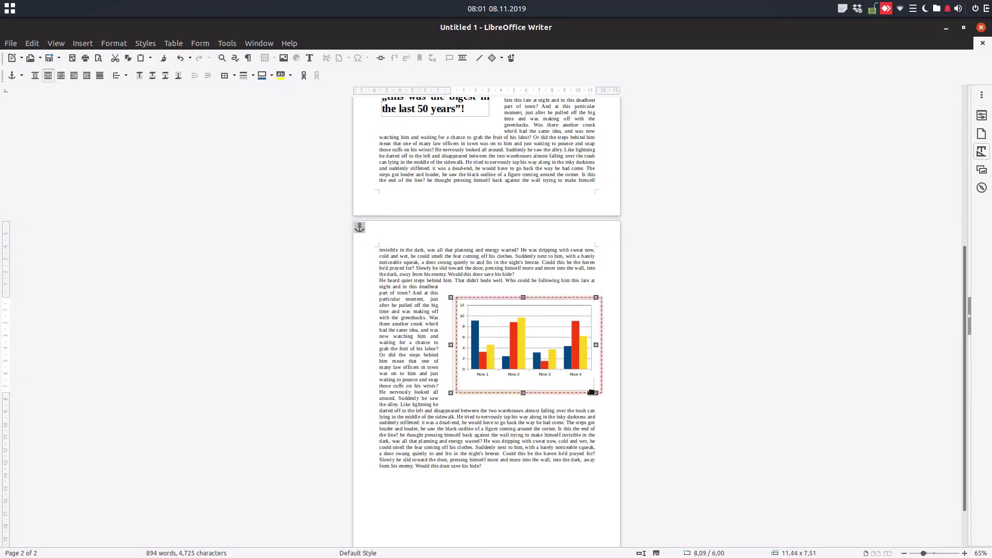
pyautogui.click(583, 406)
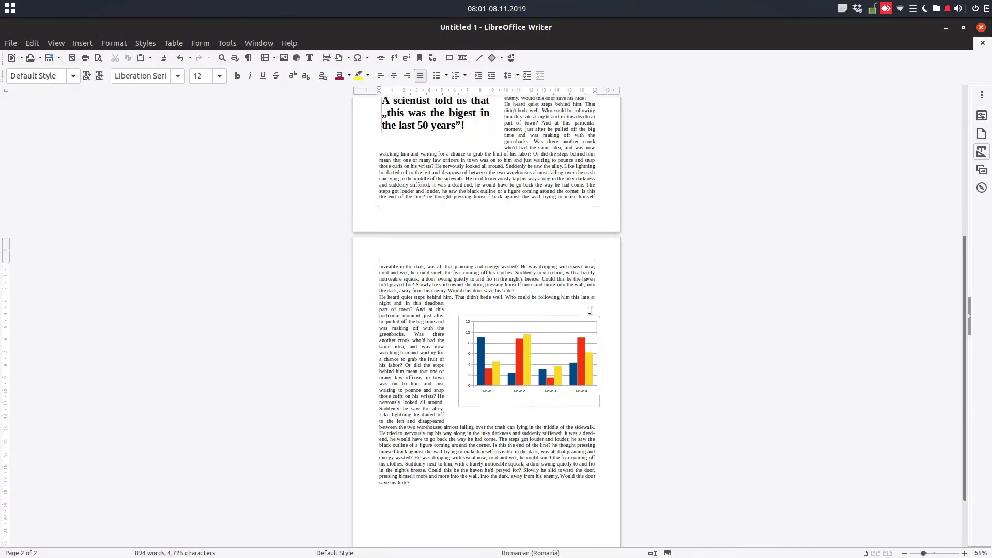
# Select the 'Breaking news: A new typhoon in Asia' heading and insert a frame around it
pyautogui.scroll(5, 575, 268)
pyautogui.scroll(3, 575, 268)
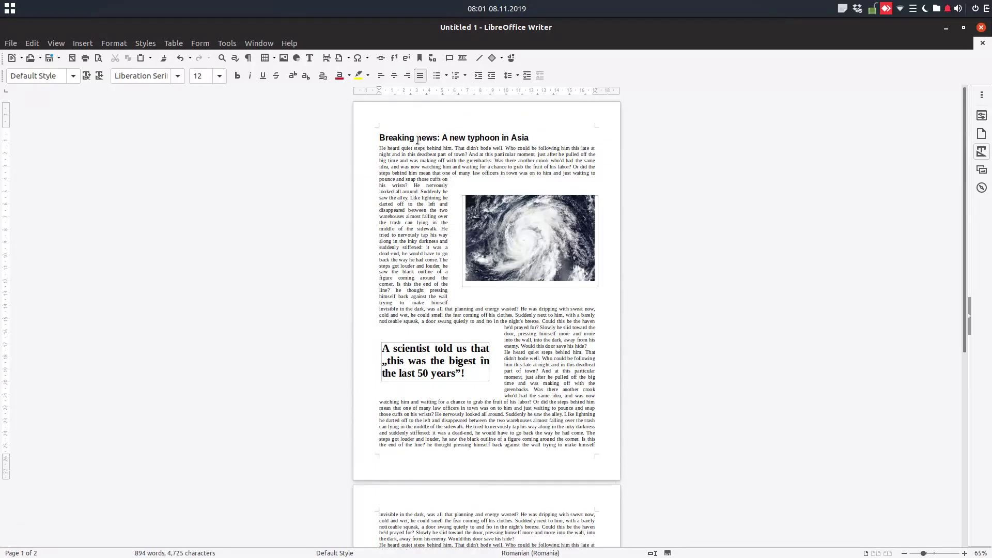
pyautogui.moveTo(376, 138); pyautogui.dragTo(530, 138)
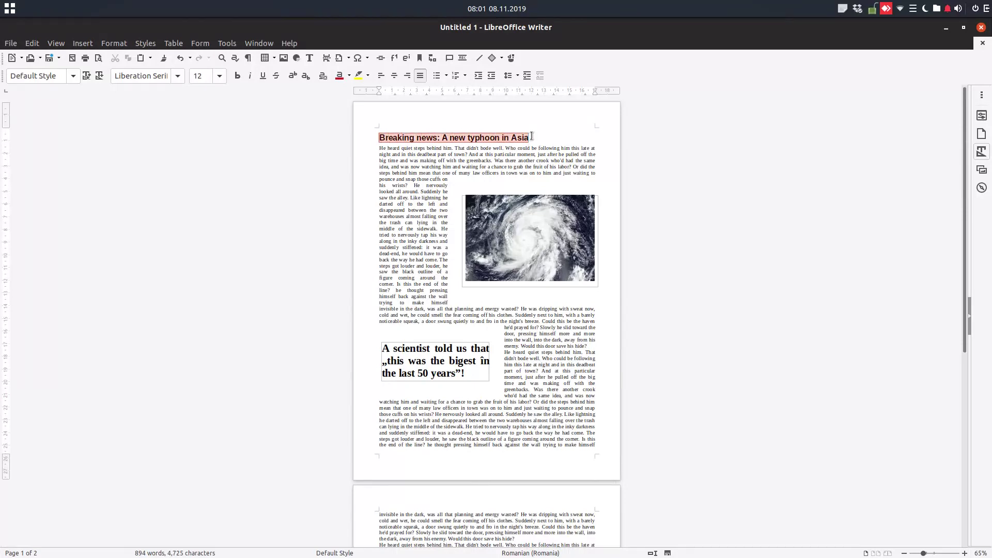
pyautogui.click(89, 44)
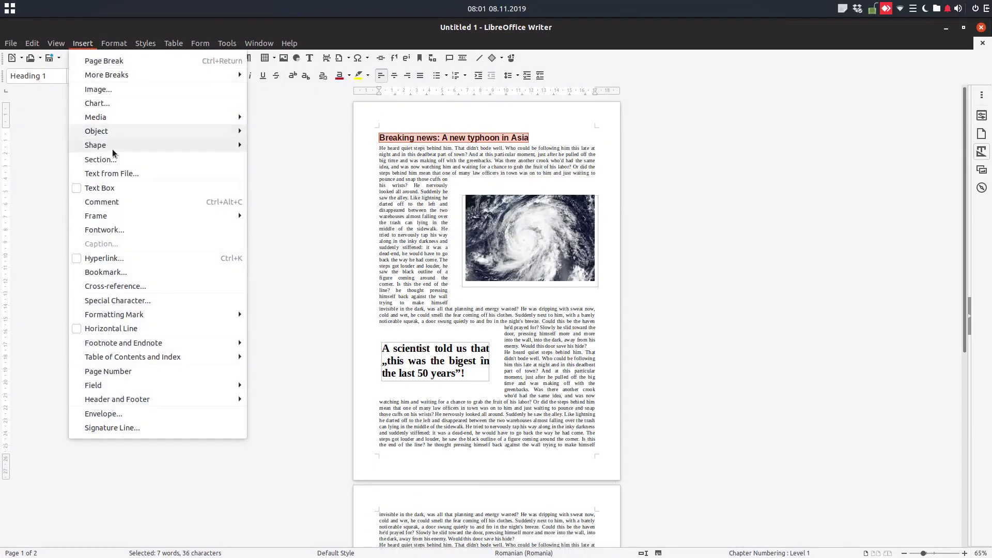
pyautogui.moveTo(123, 216)
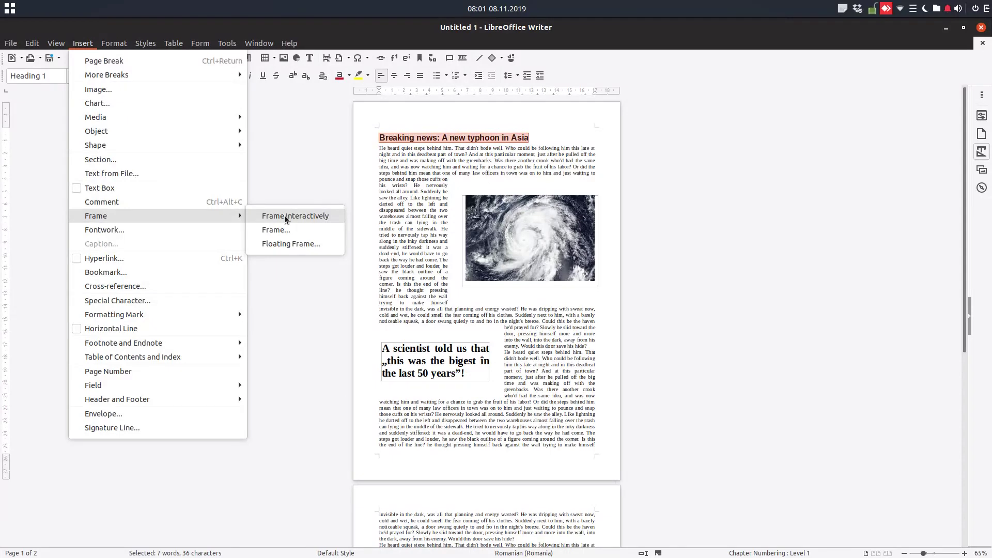
pyautogui.click(279, 230)
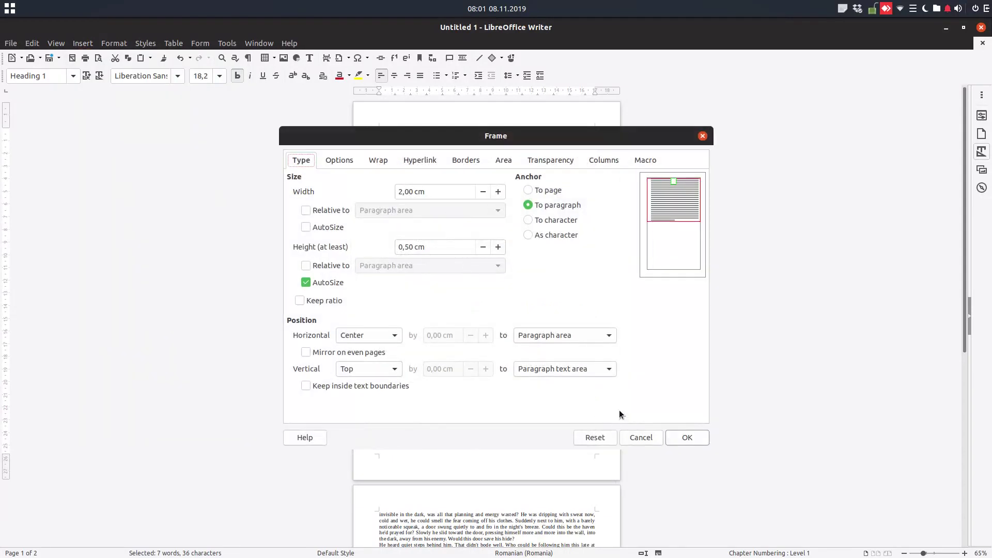
# Review the frame's border, link and wrap settings, and anchor it to the page
pyautogui.click(465, 161)
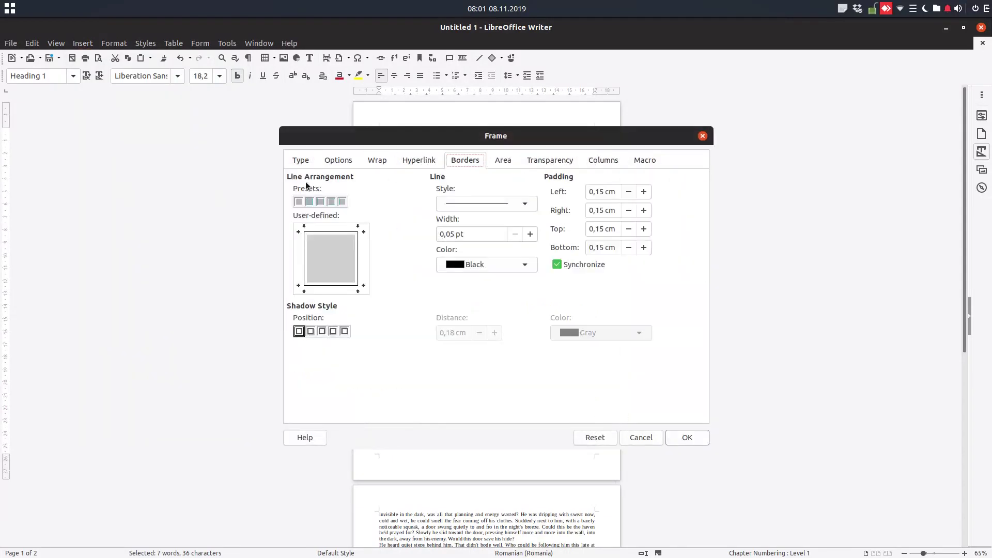
pyautogui.click(404, 163)
pyautogui.click(378, 161)
pyautogui.click(354, 314)
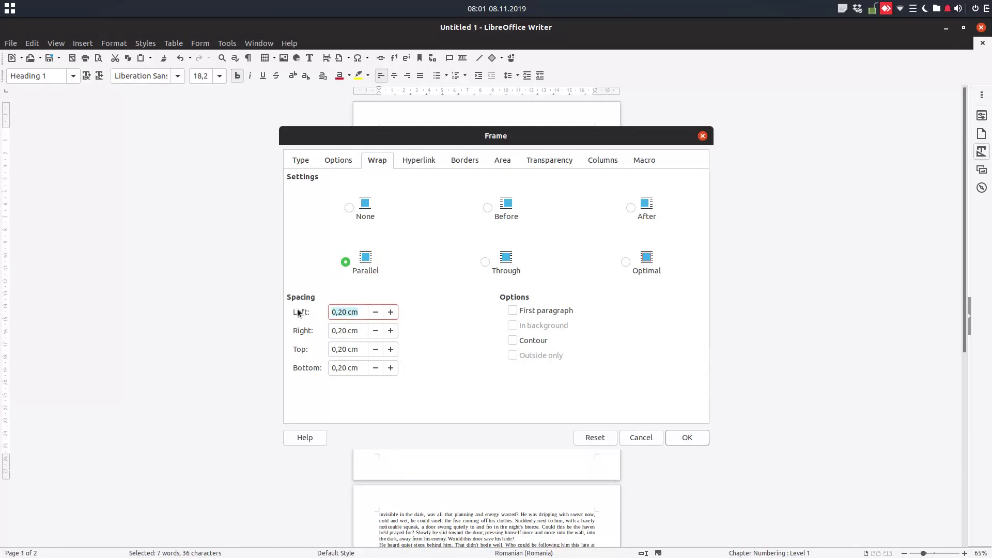
pyautogui.click(340, 164)
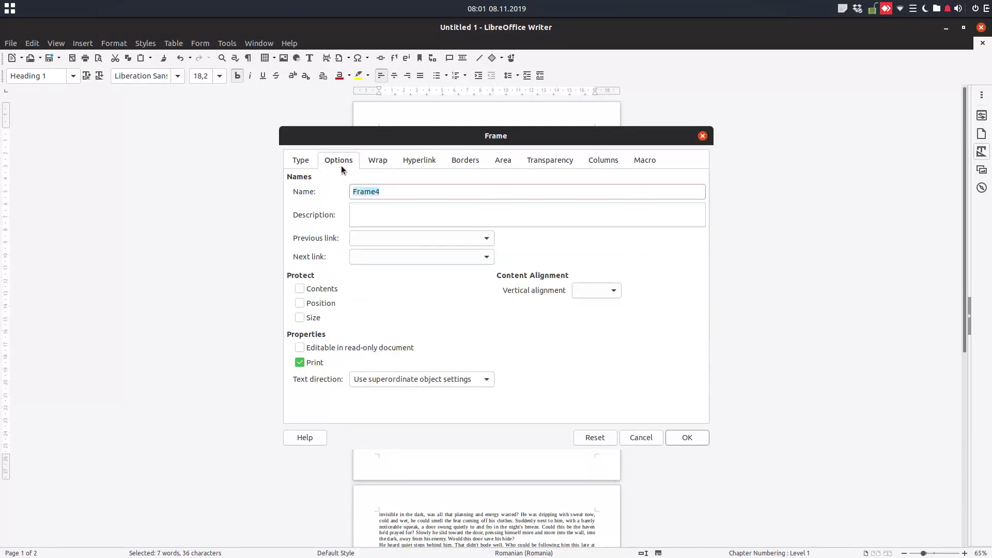
pyautogui.click(312, 164)
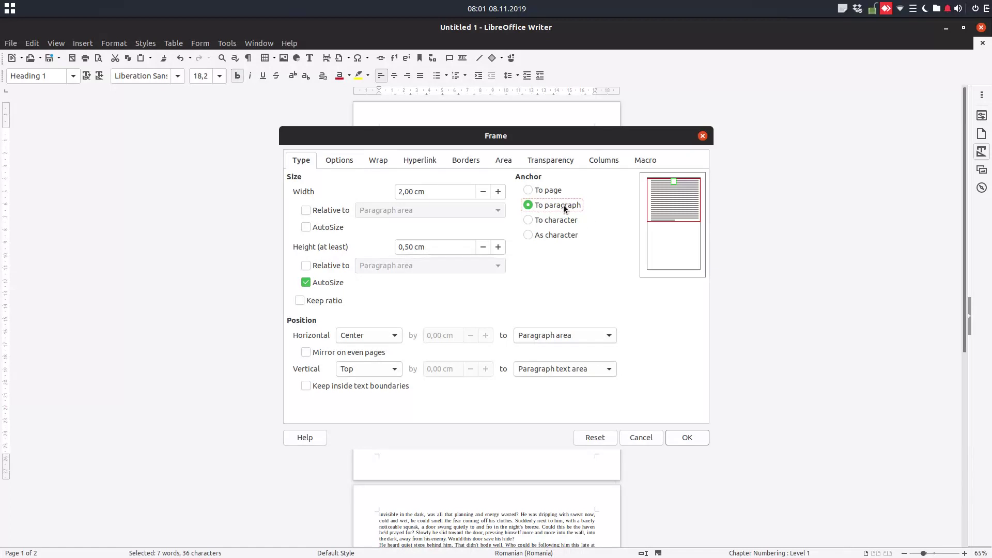
pyautogui.click(547, 190)
# Create the headline frame and adjust its width and height
pyautogui.click(671, 434)
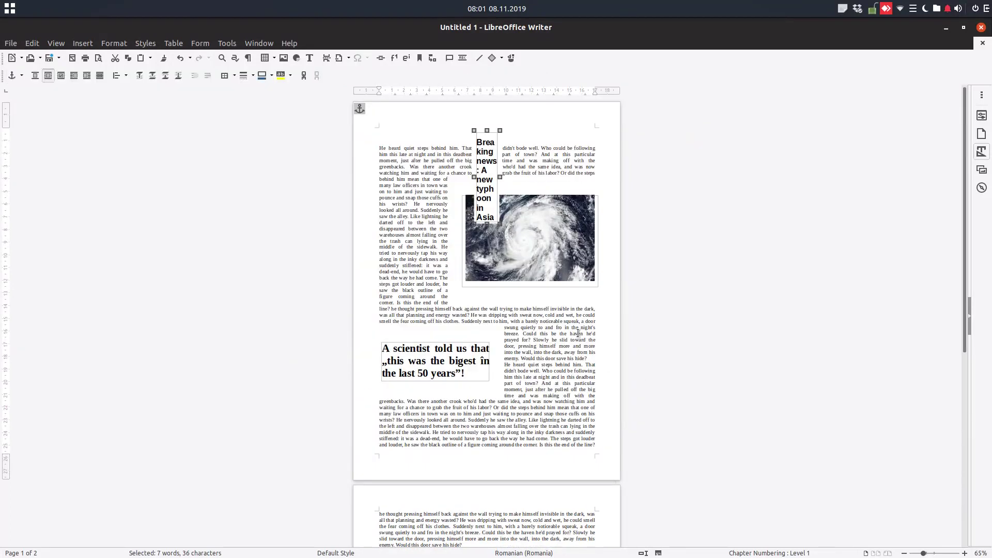
pyautogui.moveTo(473, 177); pyautogui.dragTo(398, 177)
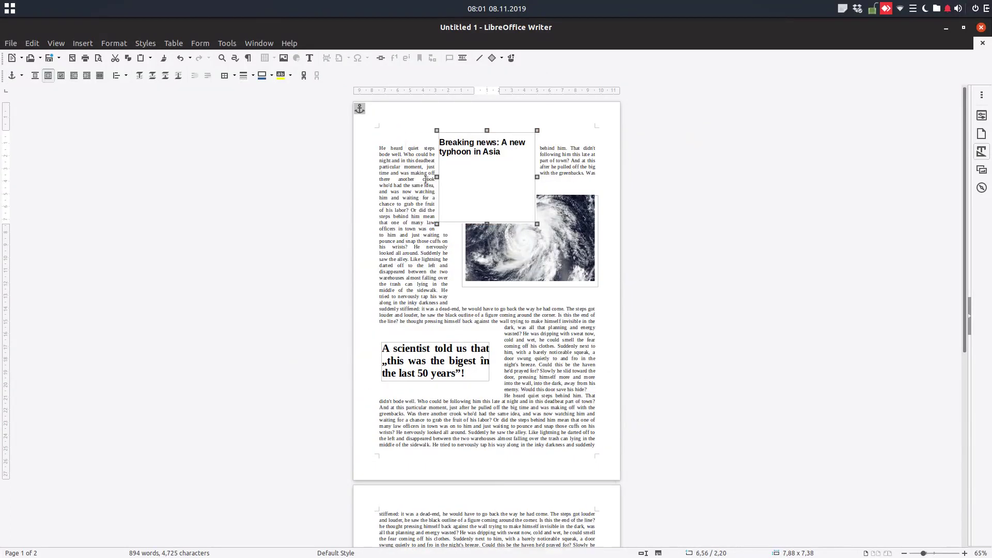
pyautogui.moveTo(487, 223); pyautogui.dragTo(486, 167)
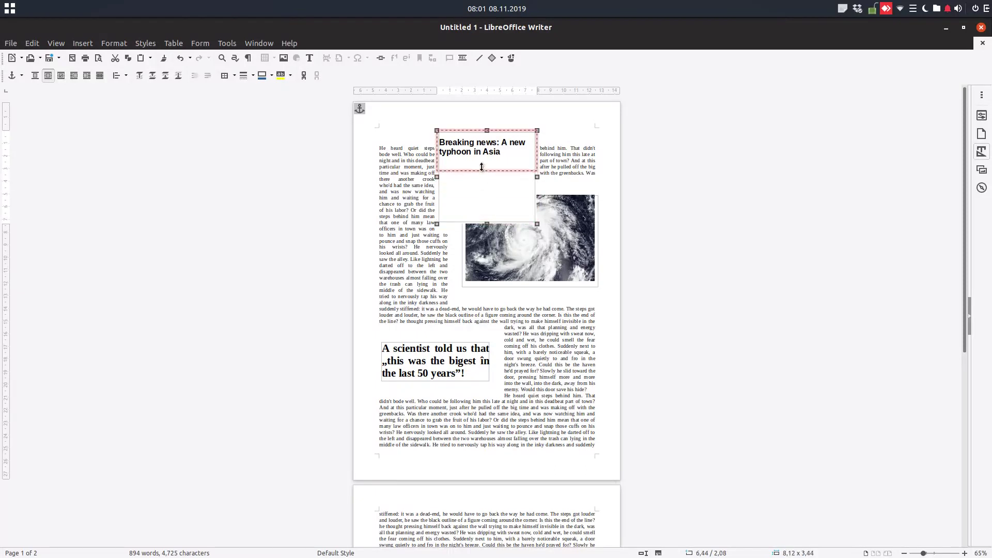
pyautogui.press('Escape')
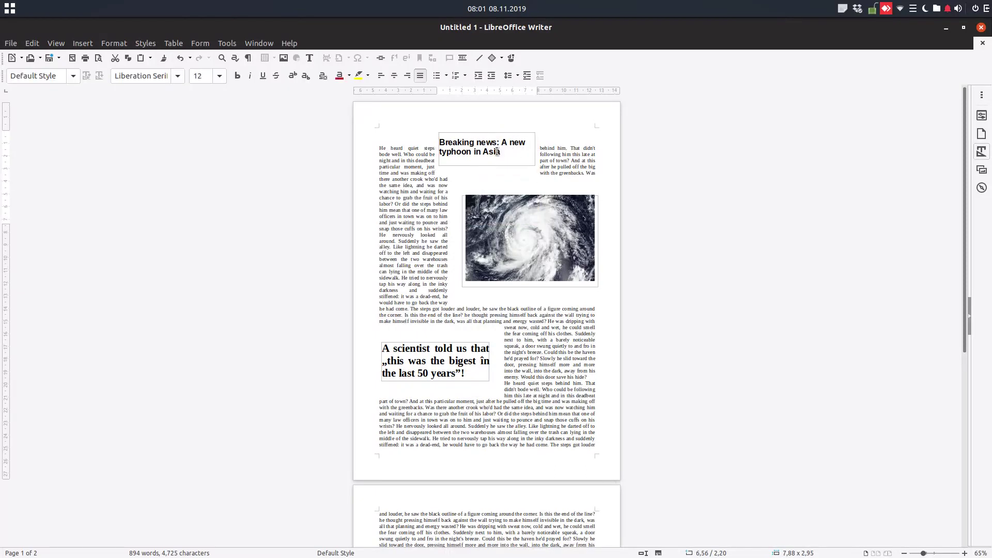
# Set the headline text to 30 pt
pyautogui.tripleClick(526, 152)
pyautogui.click(211, 72)
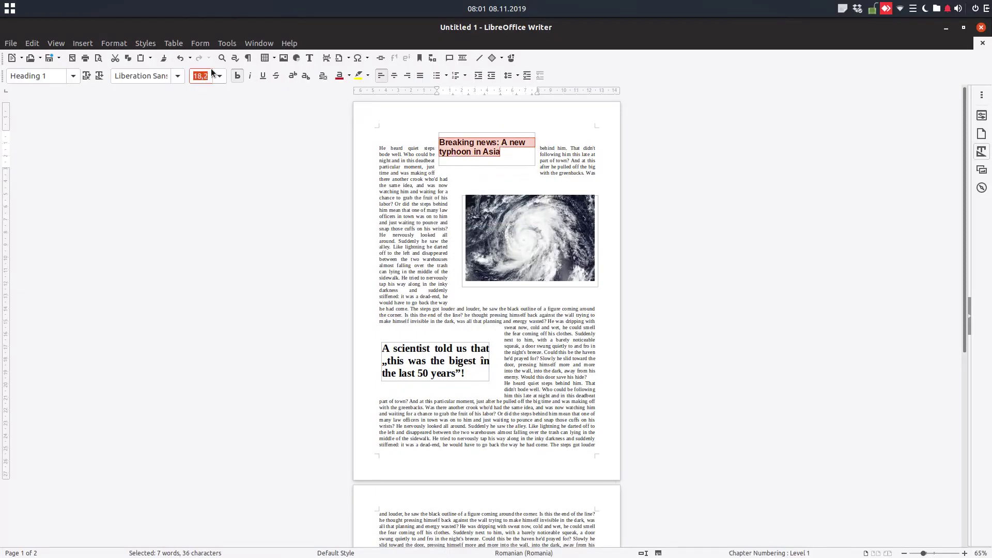
pyautogui.write('30')
pyautogui.press('Return')
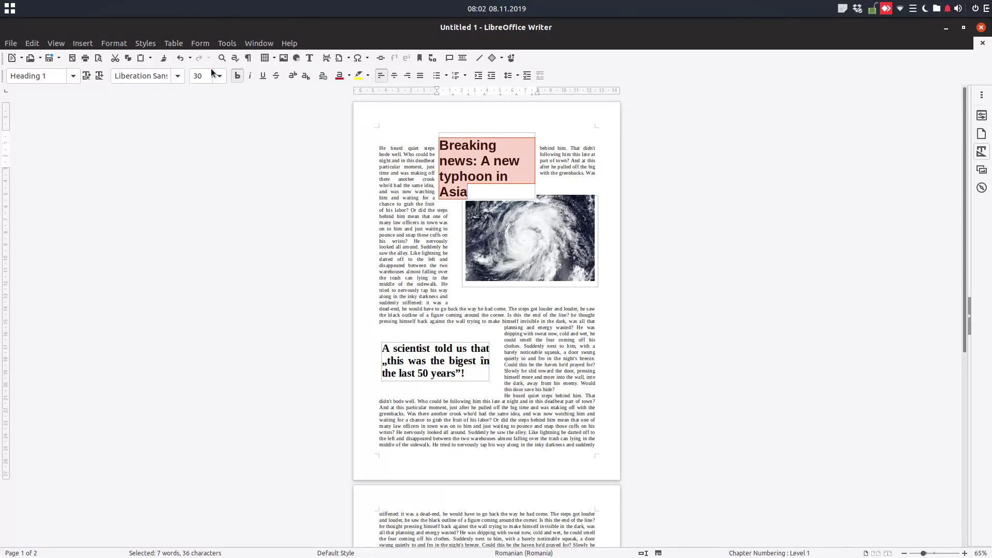
# Move the headline frame to the top of page 1 and stretch it between both margins
pyautogui.click(449, 135)
pyautogui.moveTo(436, 165); pyautogui.dragTo(392, 164)
pyautogui.moveTo(439, 199); pyautogui.dragTo(408, 195)
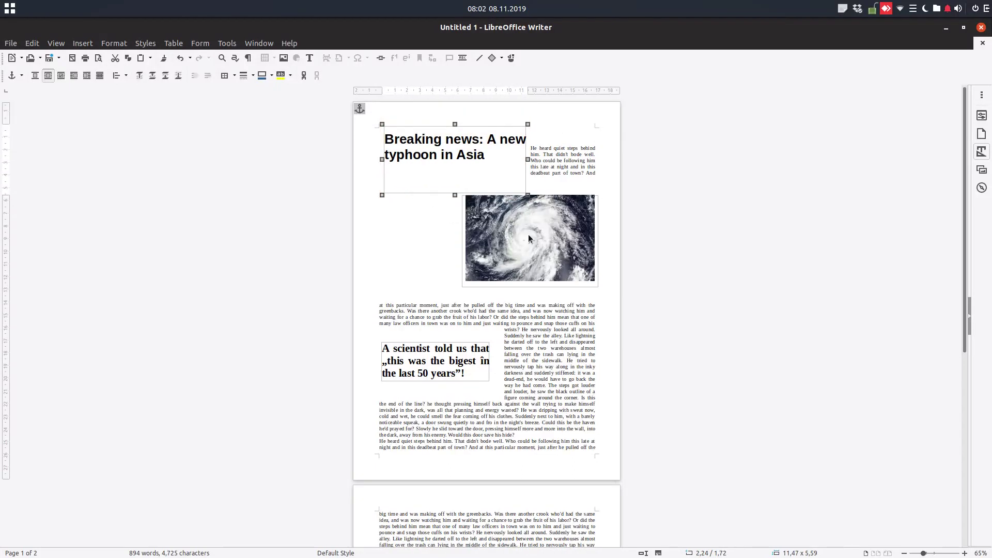
pyautogui.moveTo(455, 195); pyautogui.dragTo(502, 170)
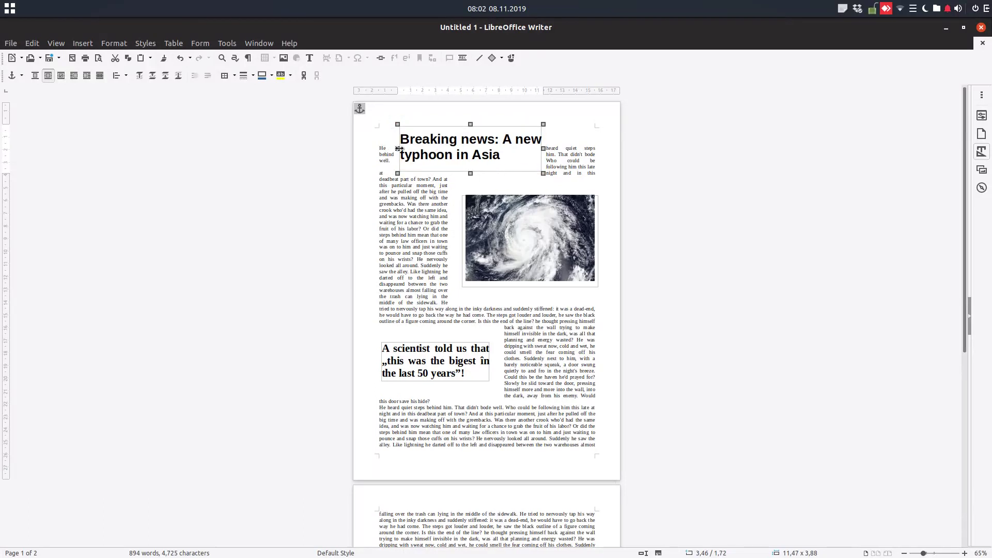
pyautogui.moveTo(397, 149); pyautogui.dragTo(377, 149)
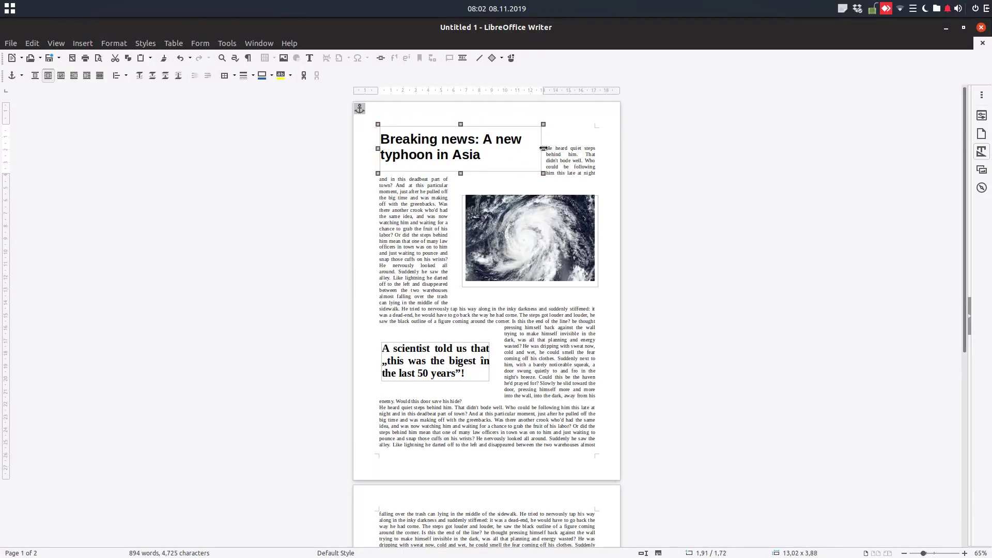
pyautogui.moveTo(543, 148); pyautogui.dragTo(587, 148)
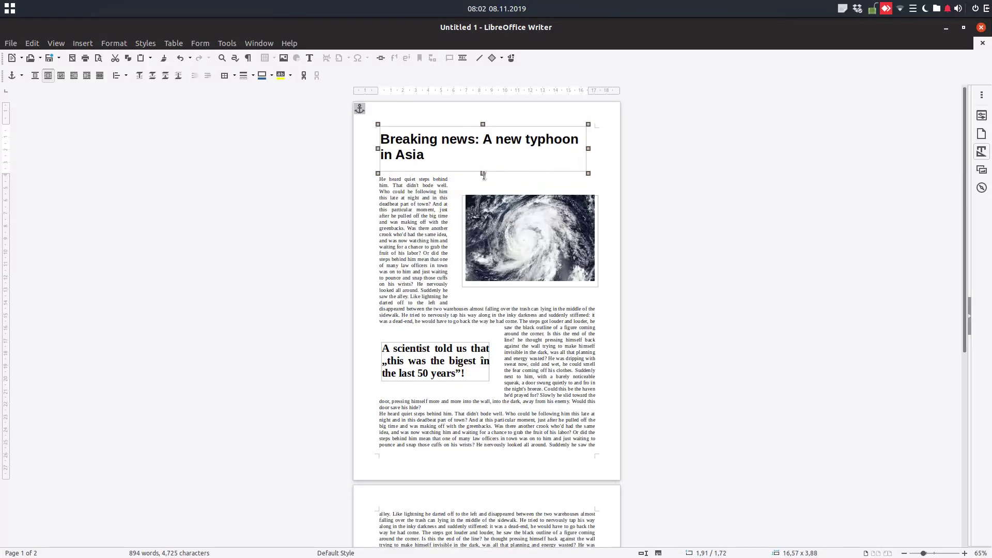
pyautogui.moveTo(482, 173); pyautogui.dragTo(492, 178)
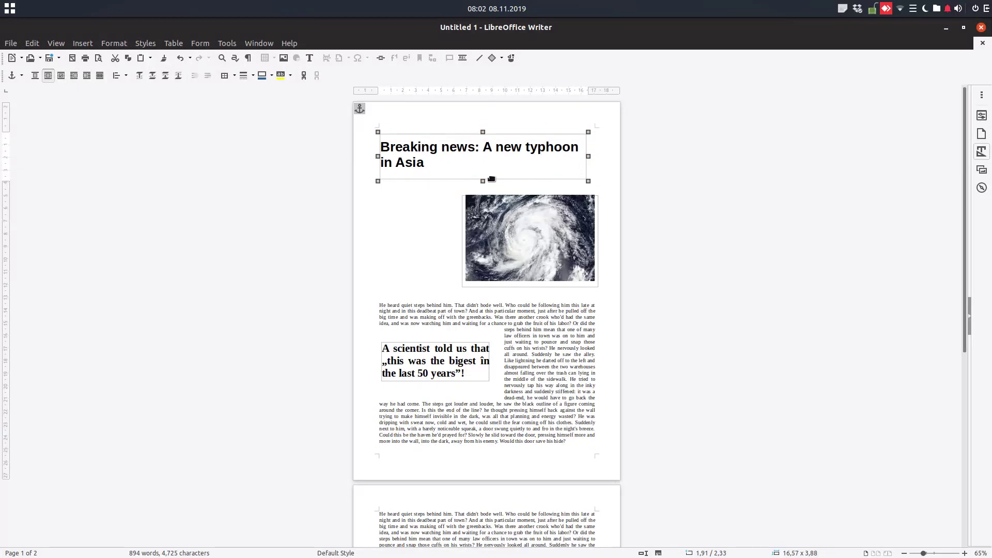
pyautogui.moveTo(516, 212); pyautogui.dragTo(520, 234)
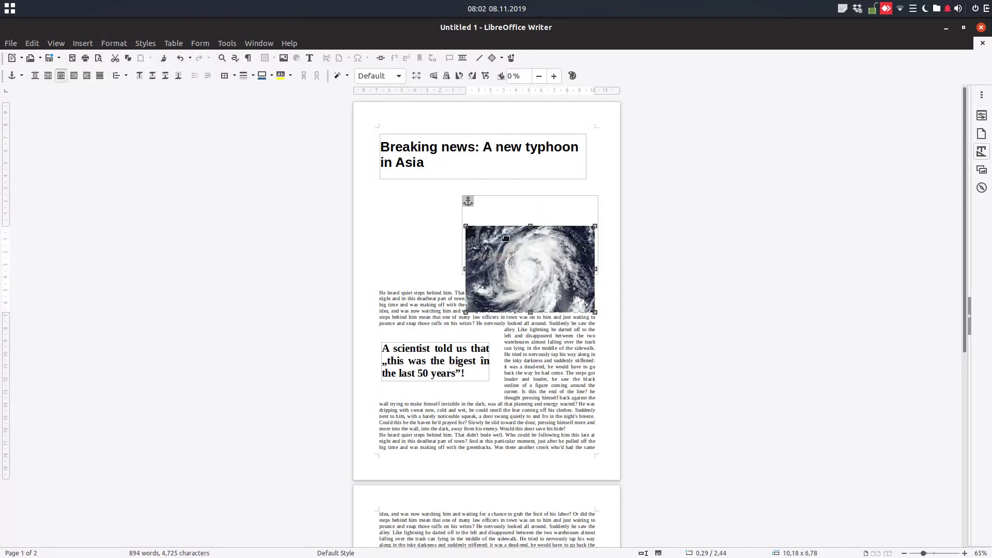
# Undo the accidental image move, lower the typhoon frame beside the text, and open Print Preview
pyautogui.click(421, 250)
pyautogui.hotkey('ctrl', 'z')
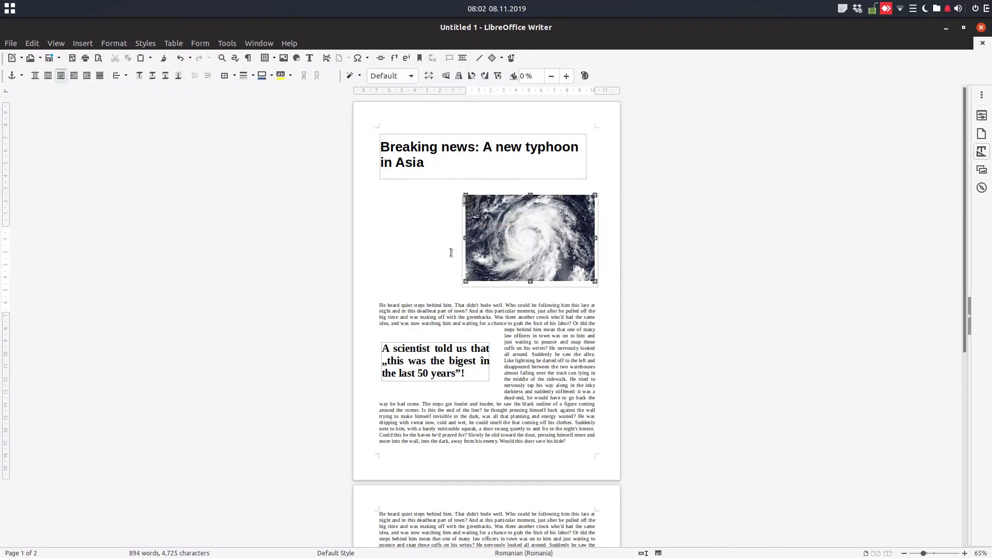
pyautogui.click(464, 287)
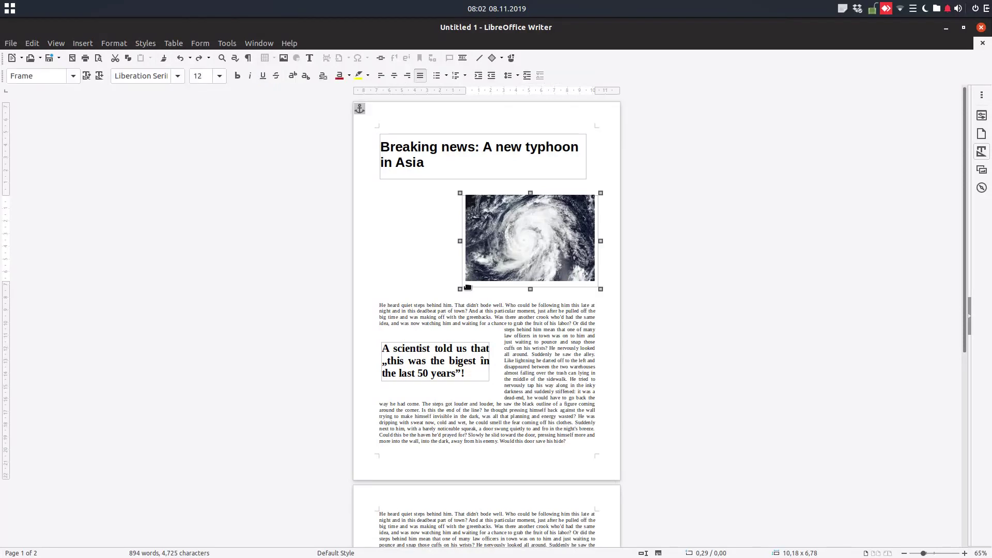
pyautogui.moveTo(476, 289); pyautogui.dragTo(477, 310)
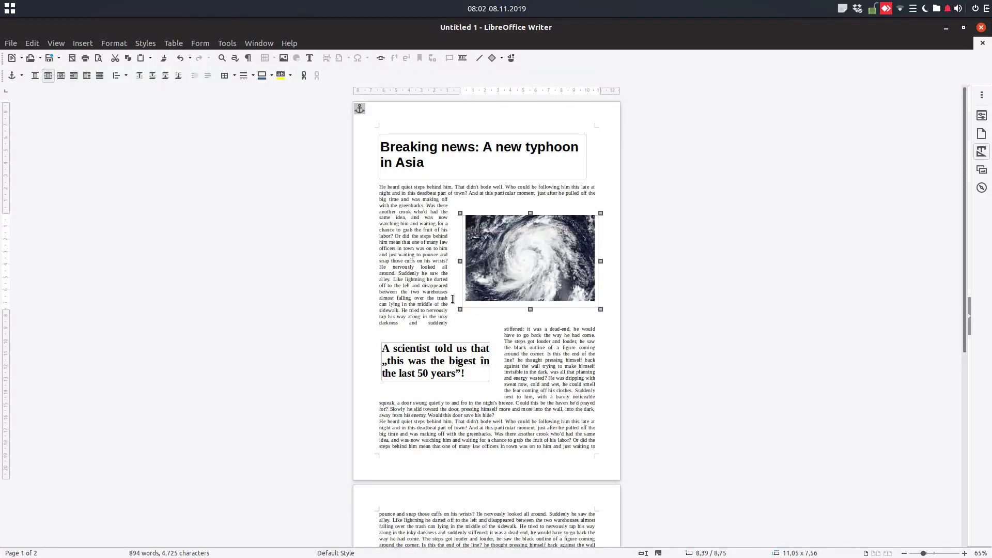
pyautogui.click(427, 285)
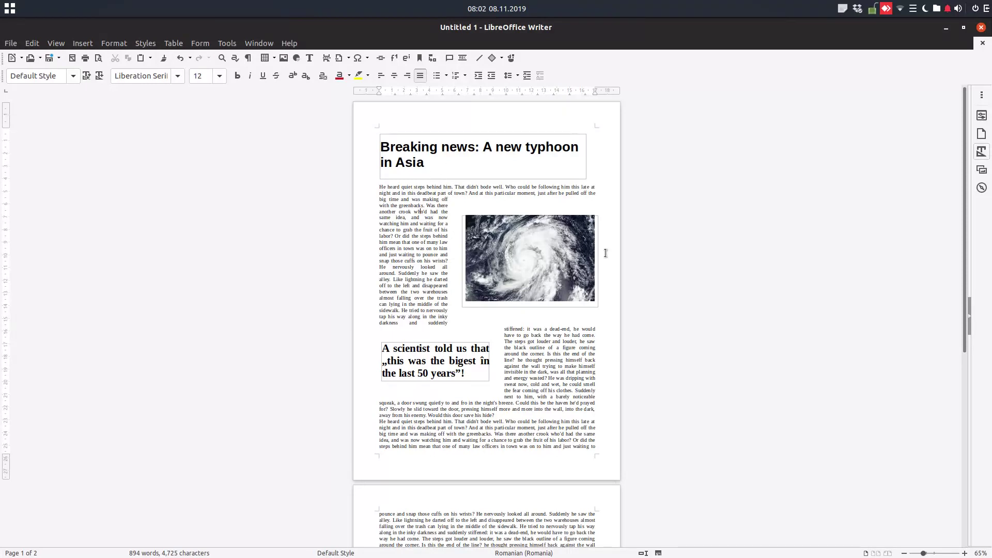
pyautogui.hotkey('ctrl', 'shift', 'o')
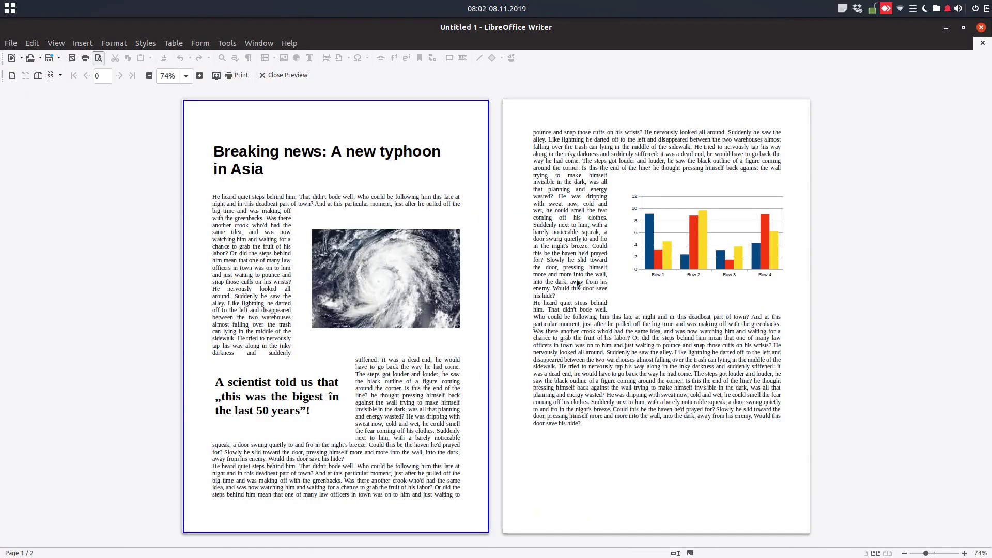
# Inspect pages 2 and 1 in the preview, then close it
pyautogui.click(579, 266)
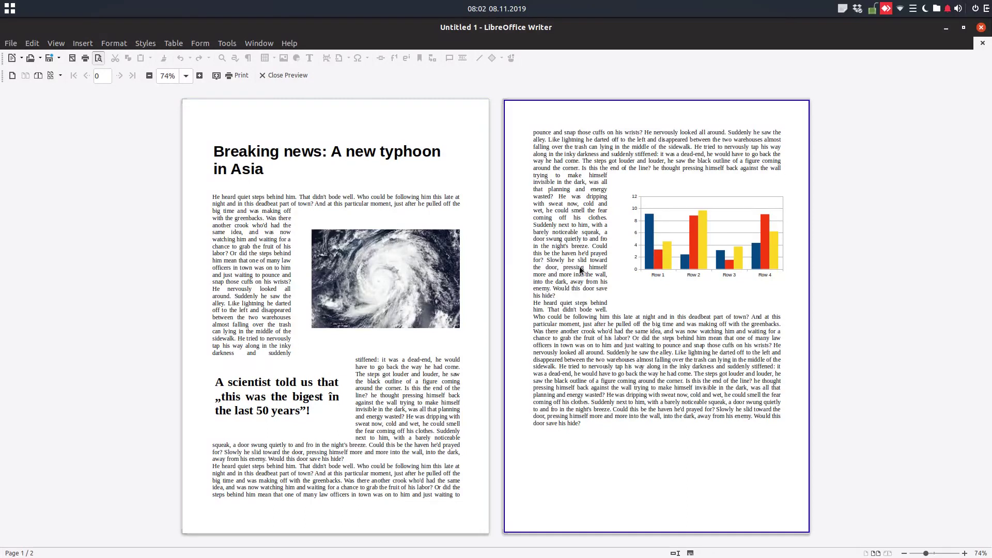
pyautogui.click(355, 252)
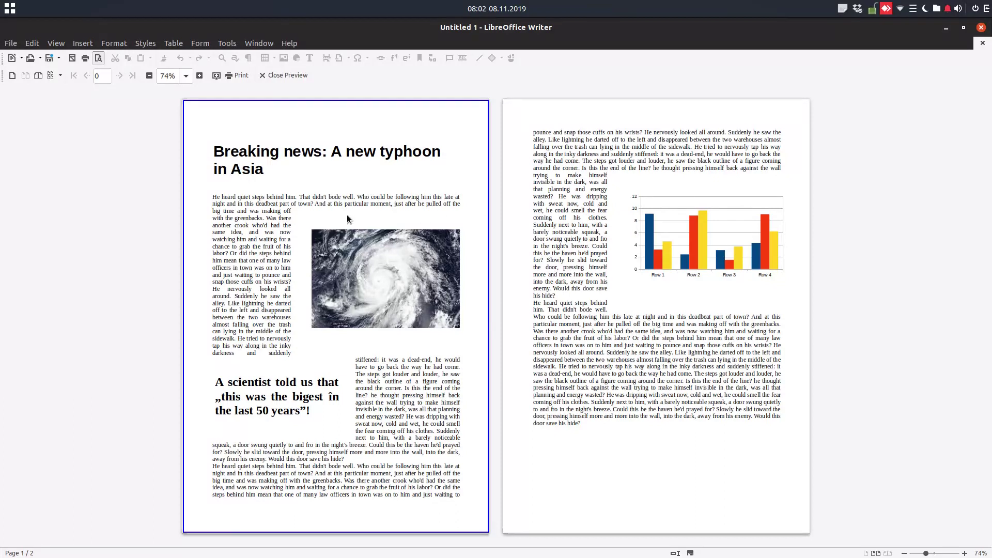
pyautogui.click(293, 75)
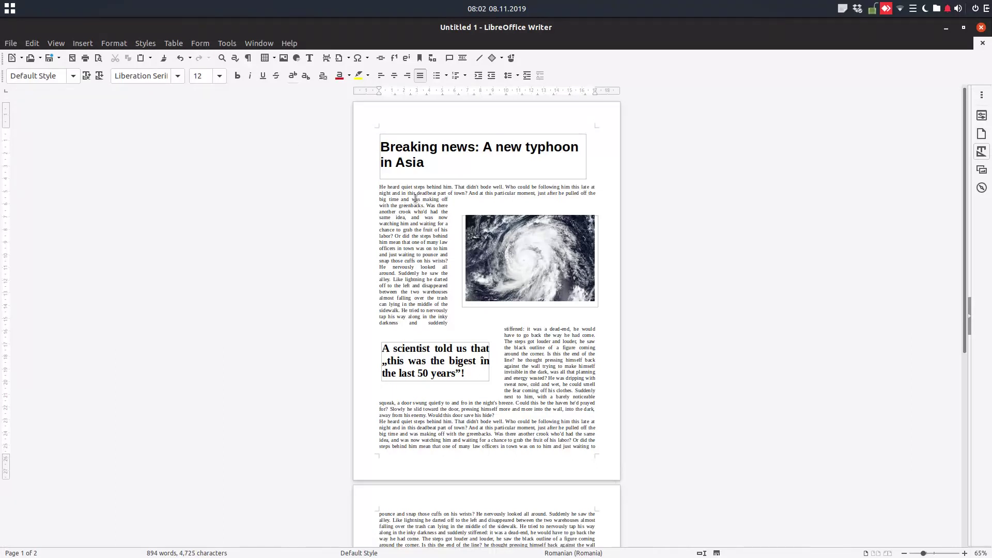